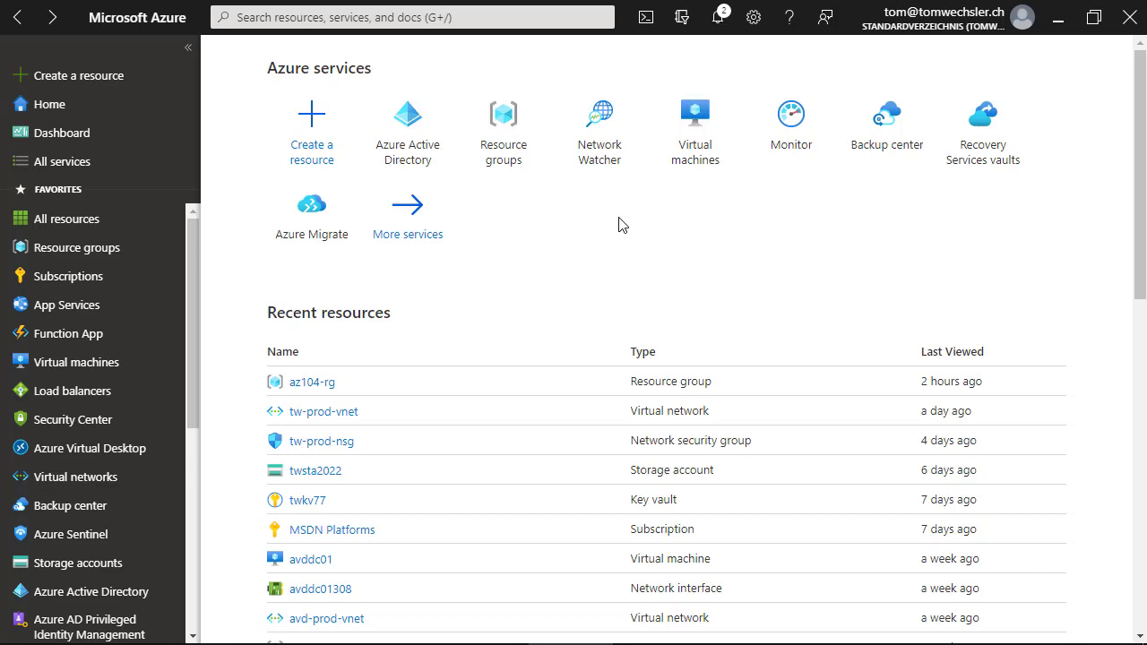
- Compare the Recovery Services vault and Backup vault types and their supported datasources in Backup center's vault creation
{"action": "left_click", "coordinate": [883, 143]}
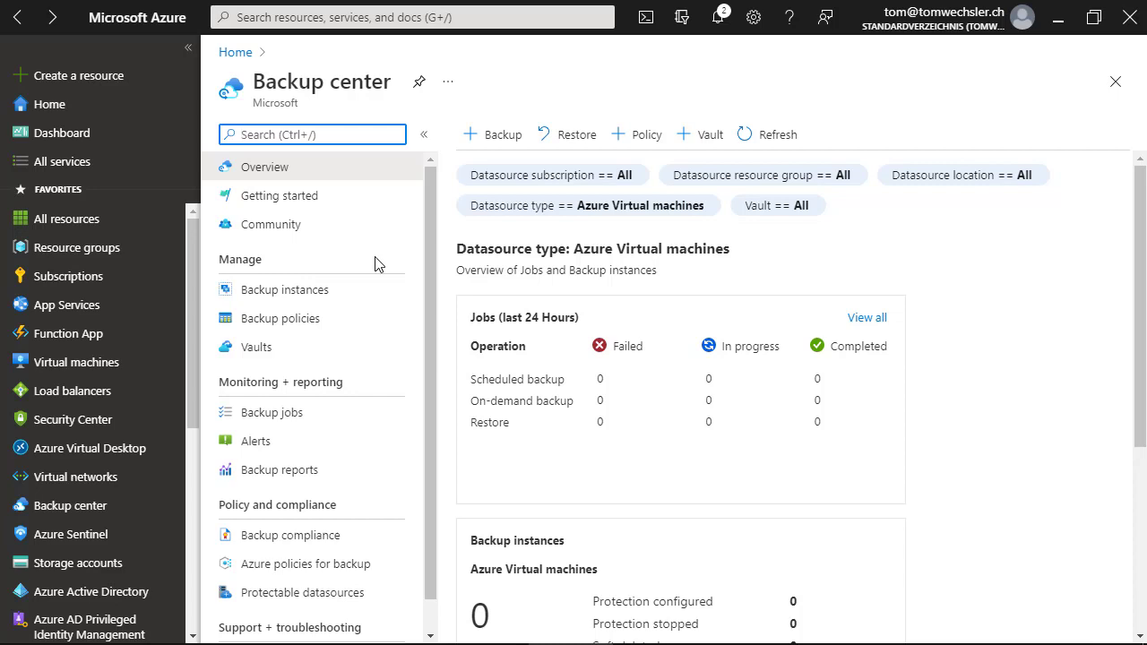
{"action": "left_click", "coordinate": [270, 351]}
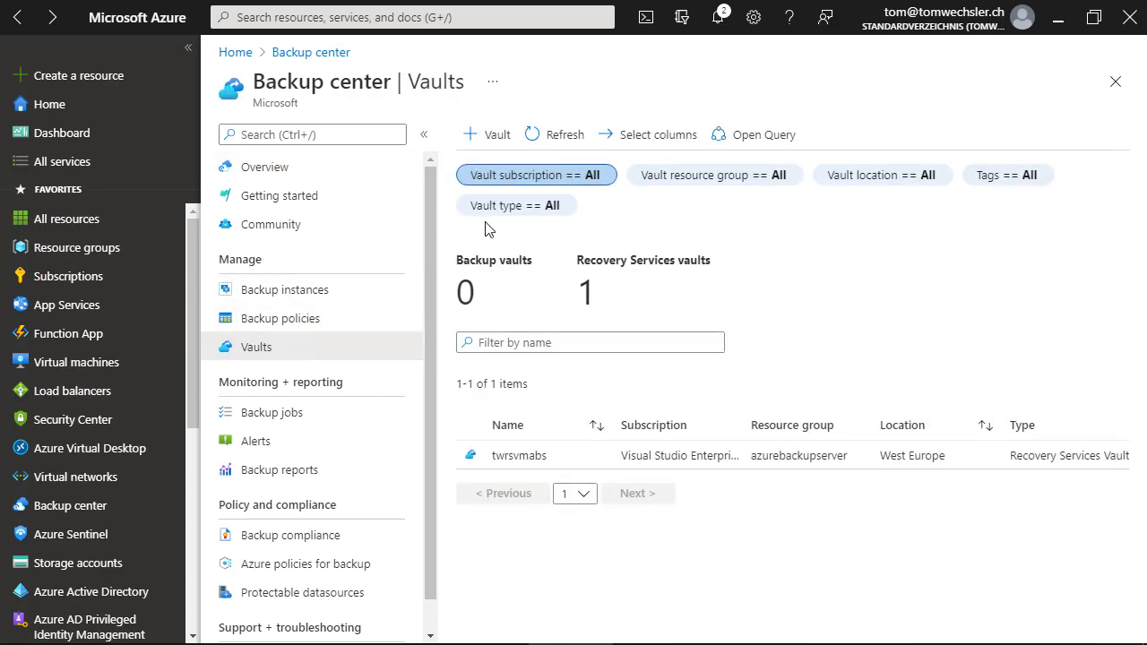
{"action": "left_click", "coordinate": [492, 134]}
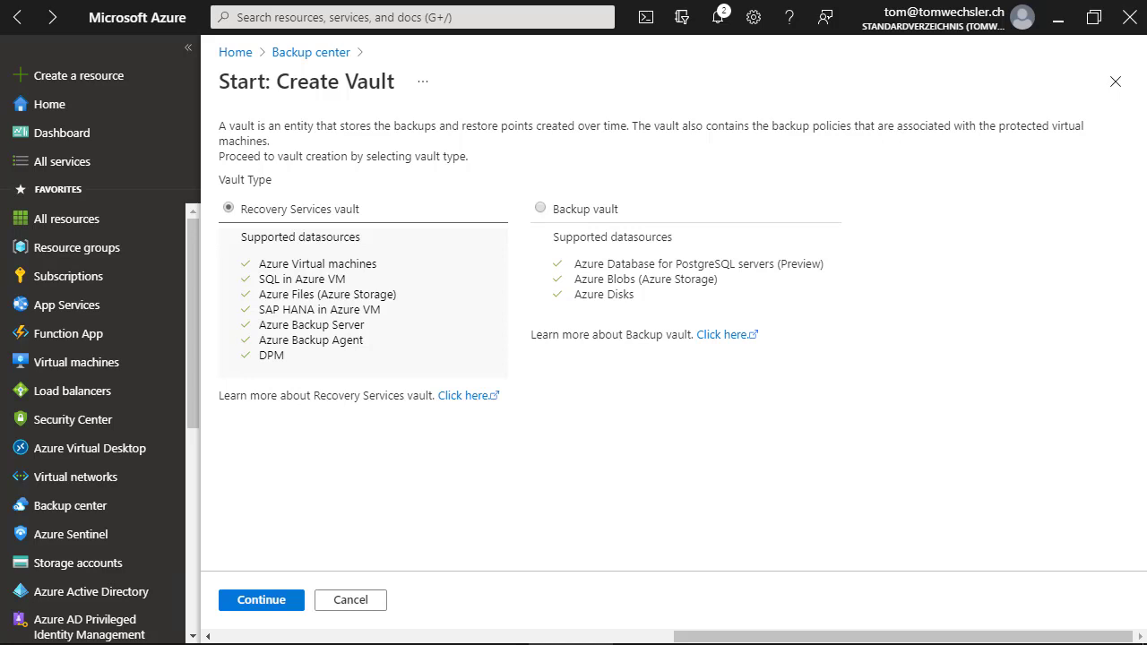
{"action": "left_click_drag", "start_coordinate": [370, 209], "coordinate": [391, 185]}
{"action": "left_click_drag", "start_coordinate": [409, 299], "coordinate": [438, 272]}
{"action": "left_click_drag", "start_coordinate": [724, 284], "coordinate": [749, 253]}
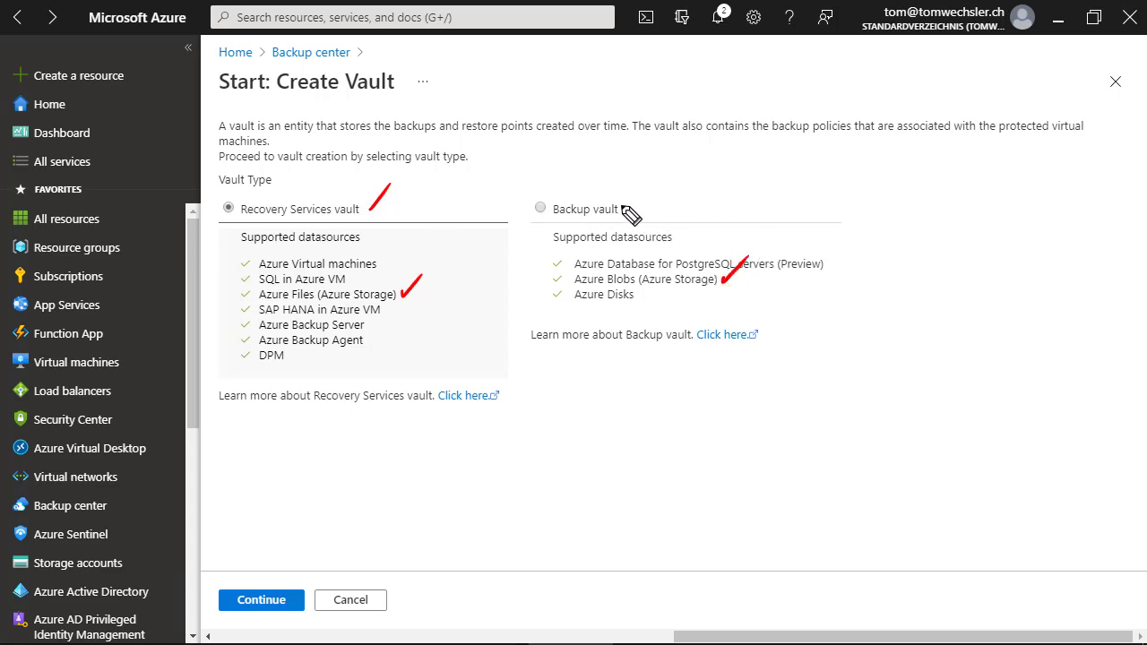
{"action": "left_click_drag", "start_coordinate": [625, 208], "coordinate": [654, 189]}
{"action": "key", "text": "Escape"}
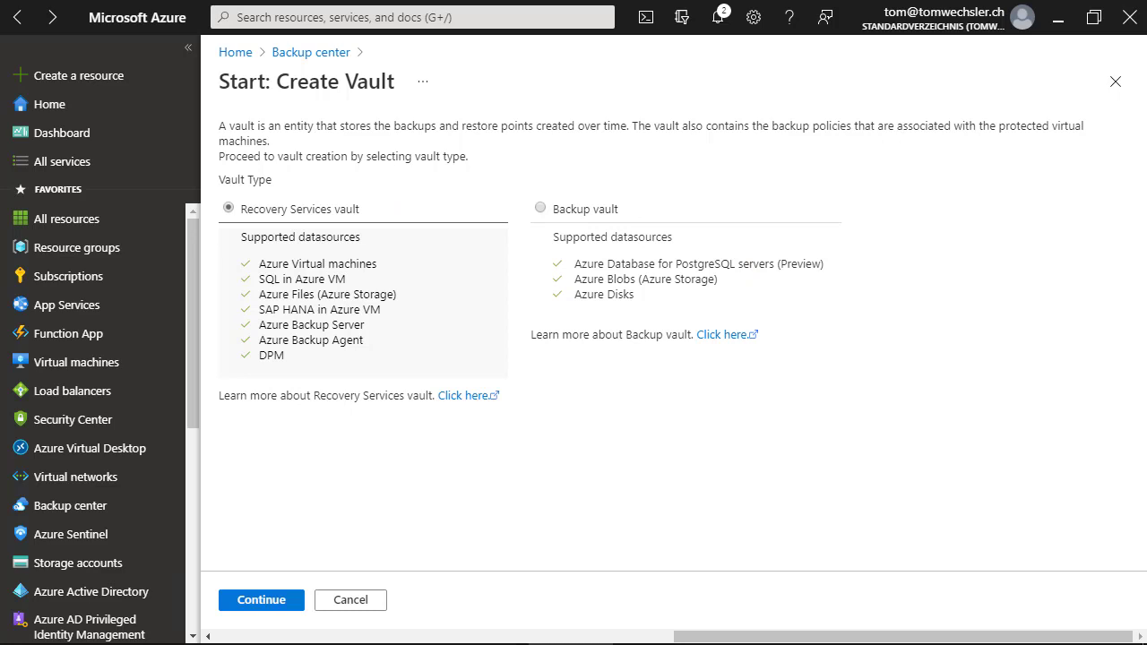
{"action": "left_click", "coordinate": [313, 54]}
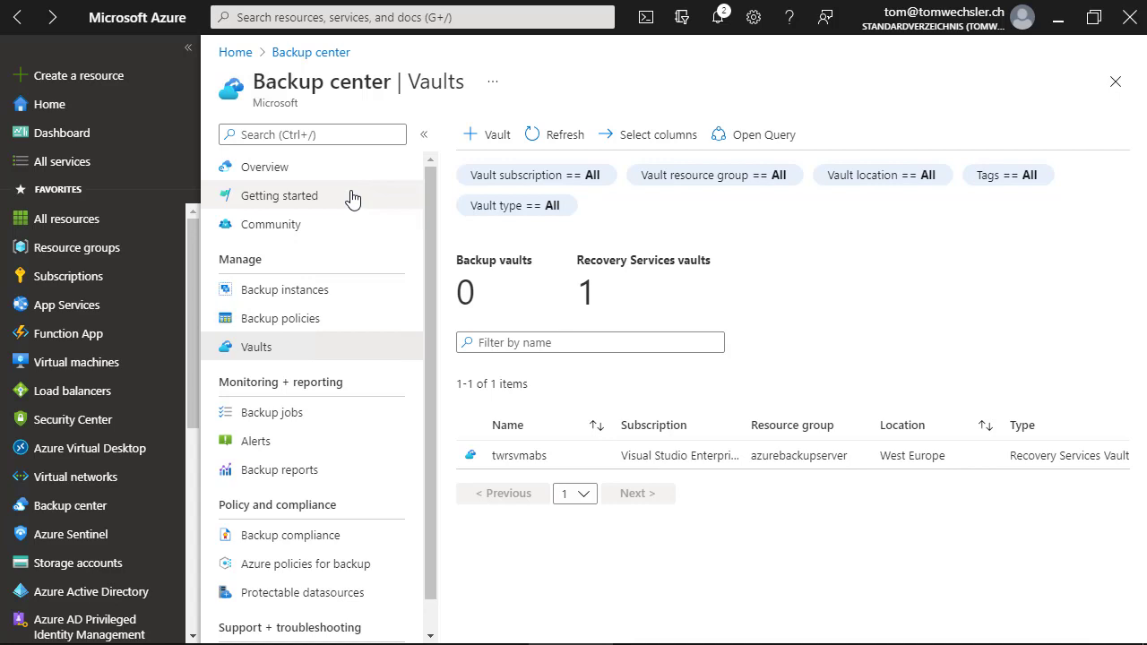
- Check the file shares of the twsta2022 storage account in the az104-rg resource group
{"action": "left_click", "coordinate": [90, 251]}
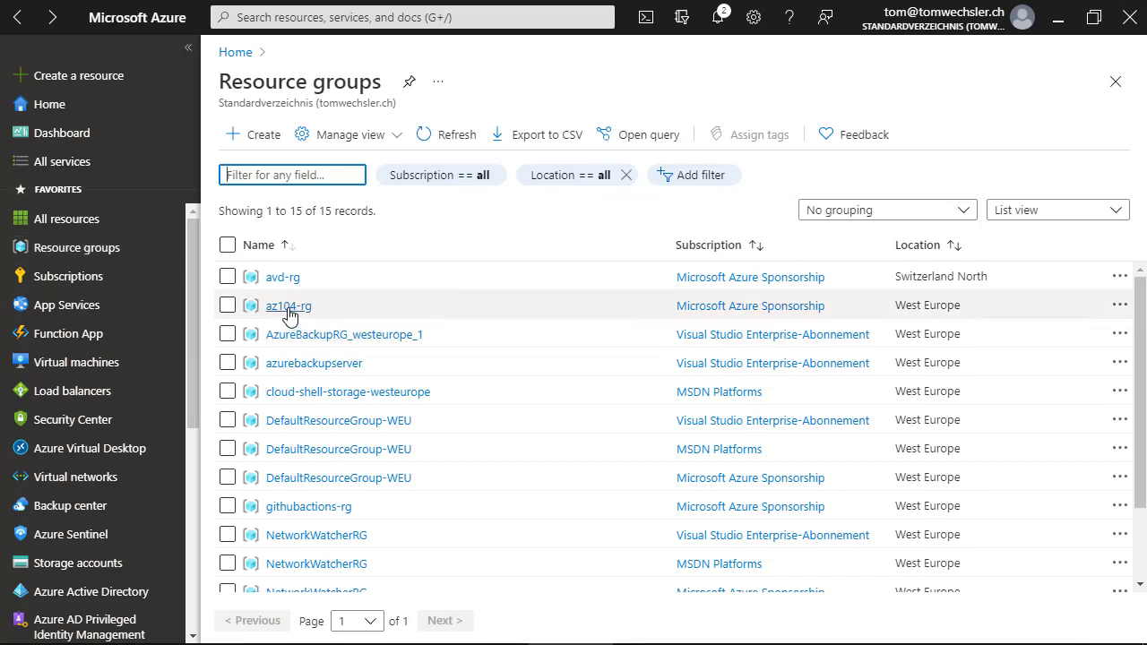
{"action": "left_click", "coordinate": [289, 311]}
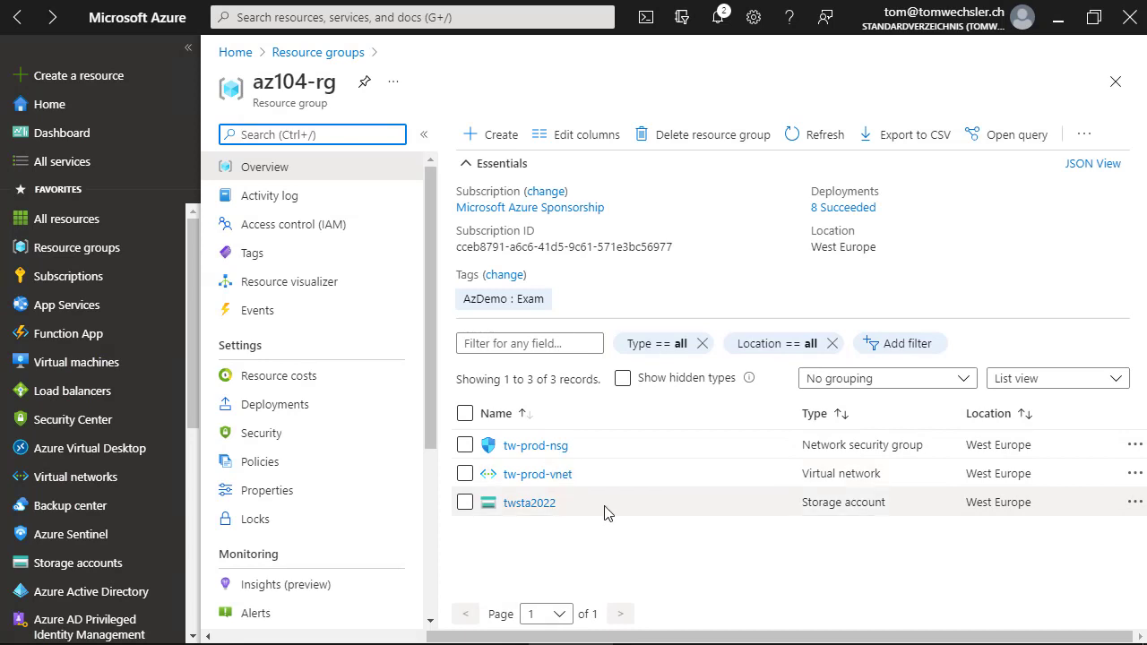
{"action": "left_click", "coordinate": [531, 504]}
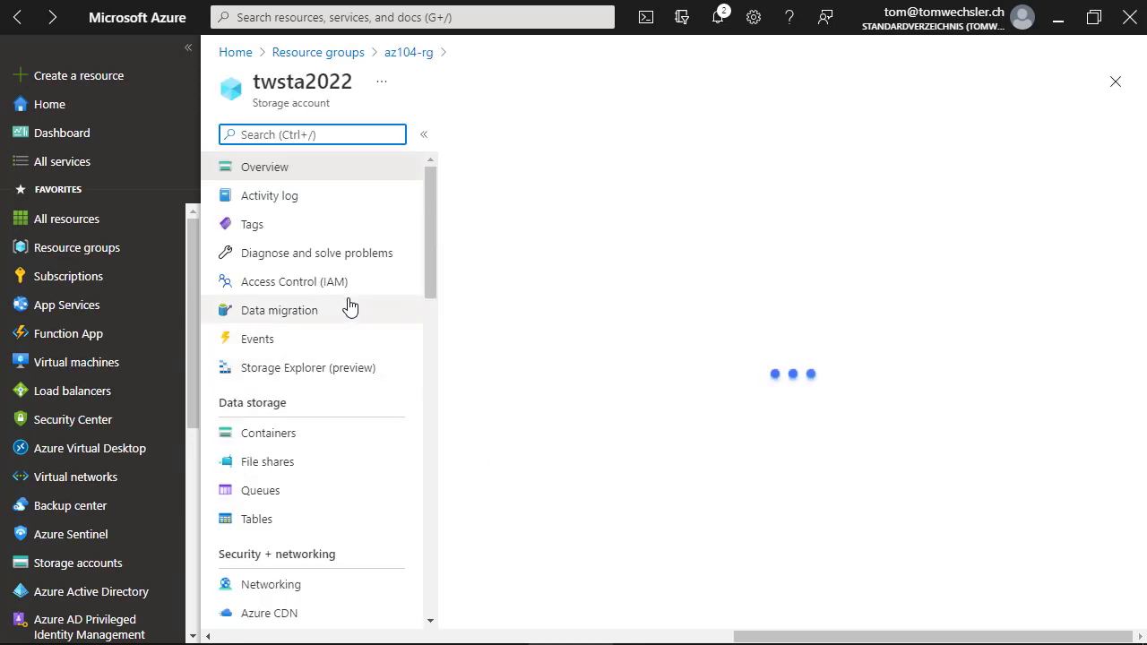
{"action": "left_click", "coordinate": [277, 470]}
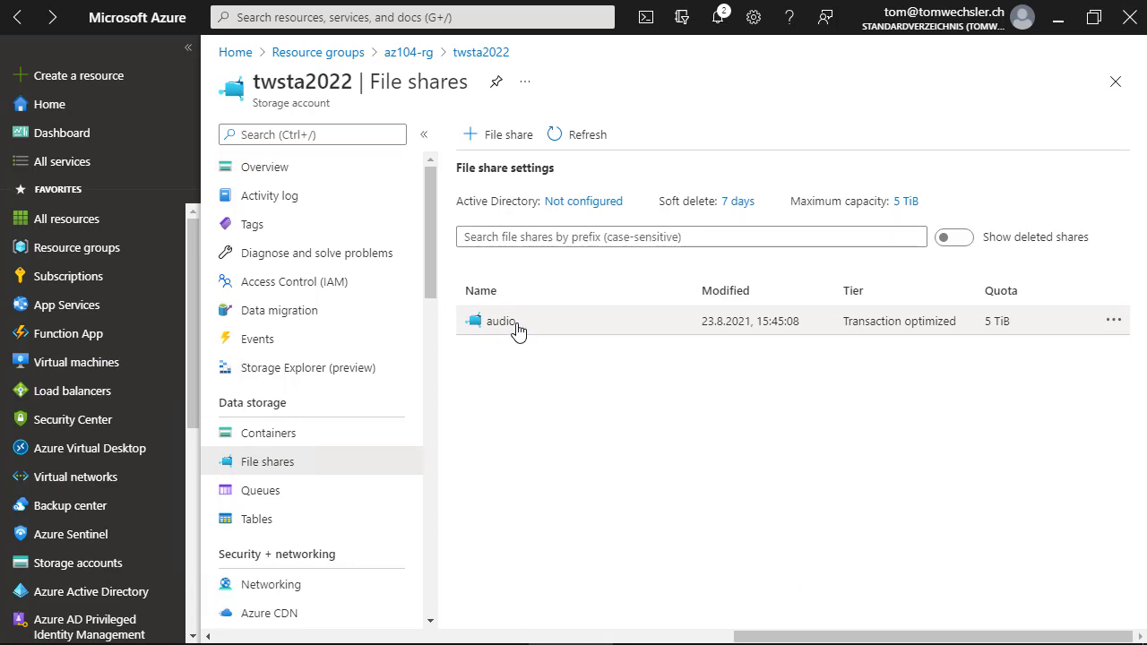
- From the az104-rg resource group, find Backup and Site Recovery in the marketplace and start creating a vault with it
{"action": "left_click", "coordinate": [408, 54]}
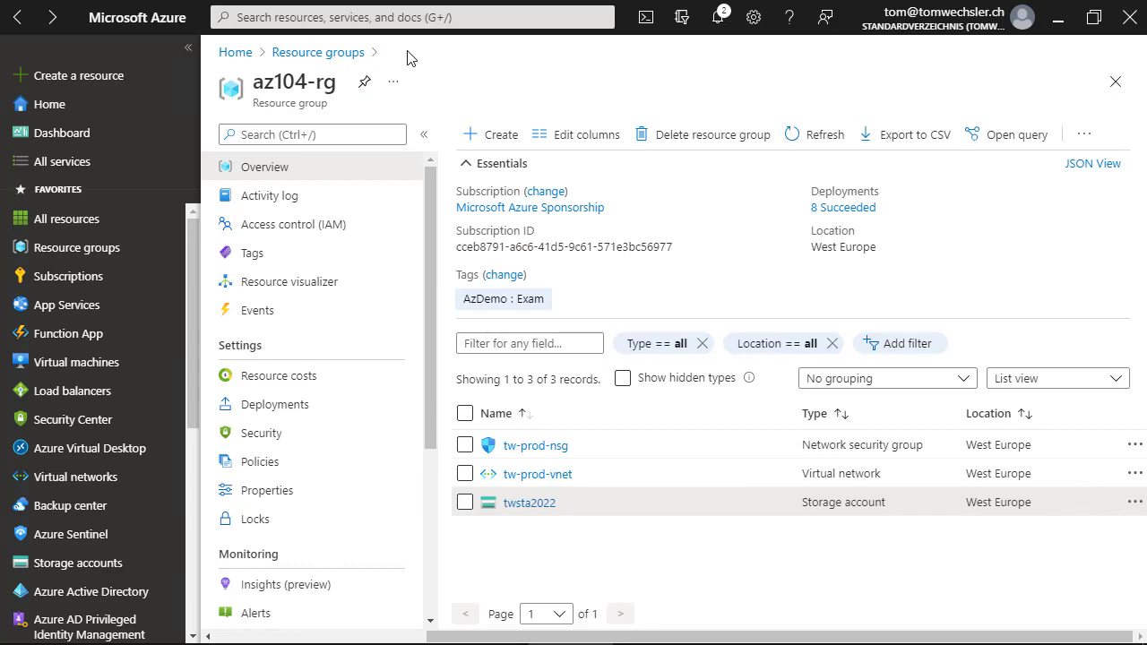
{"action": "left_click", "coordinate": [491, 136]}
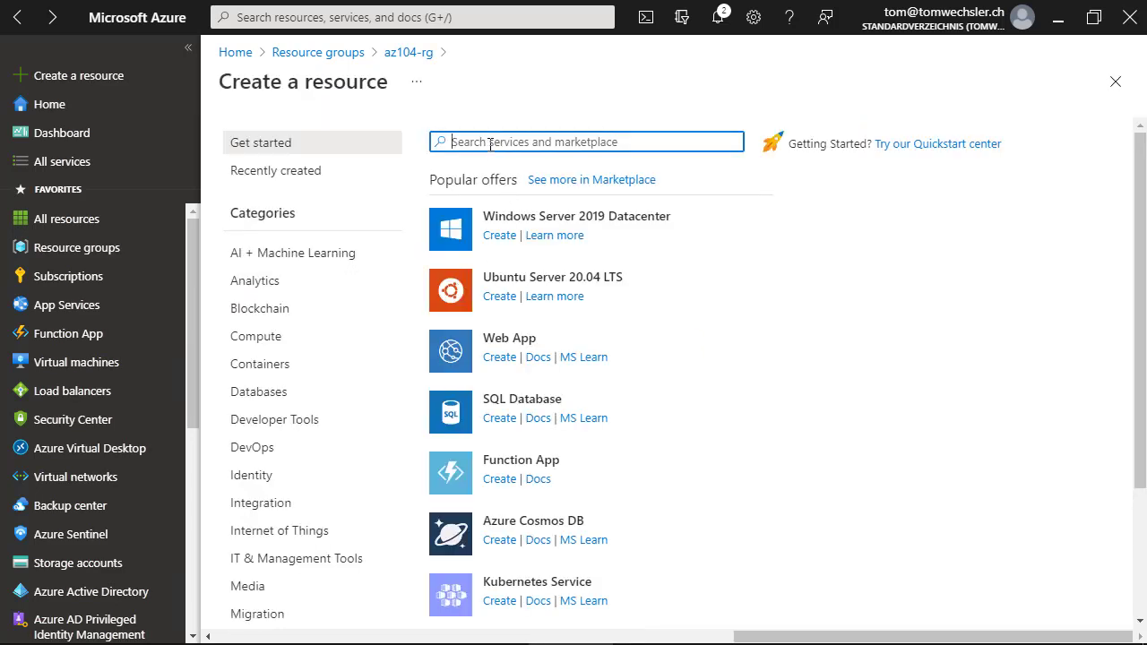
{"action": "type", "text": "recovery"}
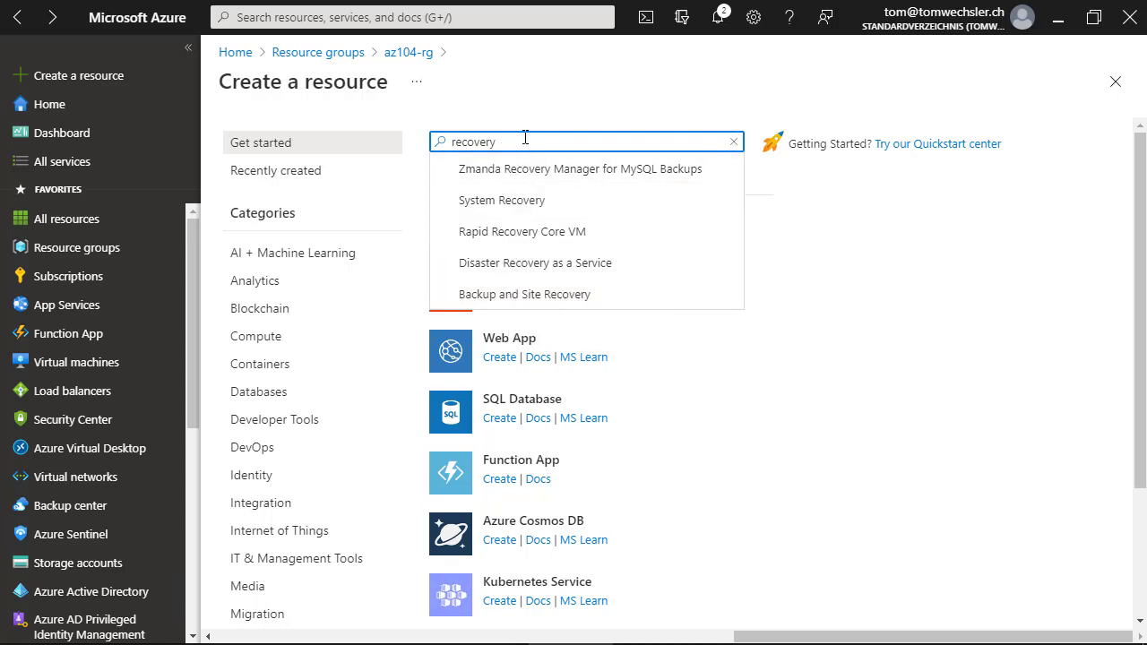
{"action": "left_click_drag", "start_coordinate": [524, 142], "coordinate": [440, 143]}
{"action": "type", "text": "backup"}
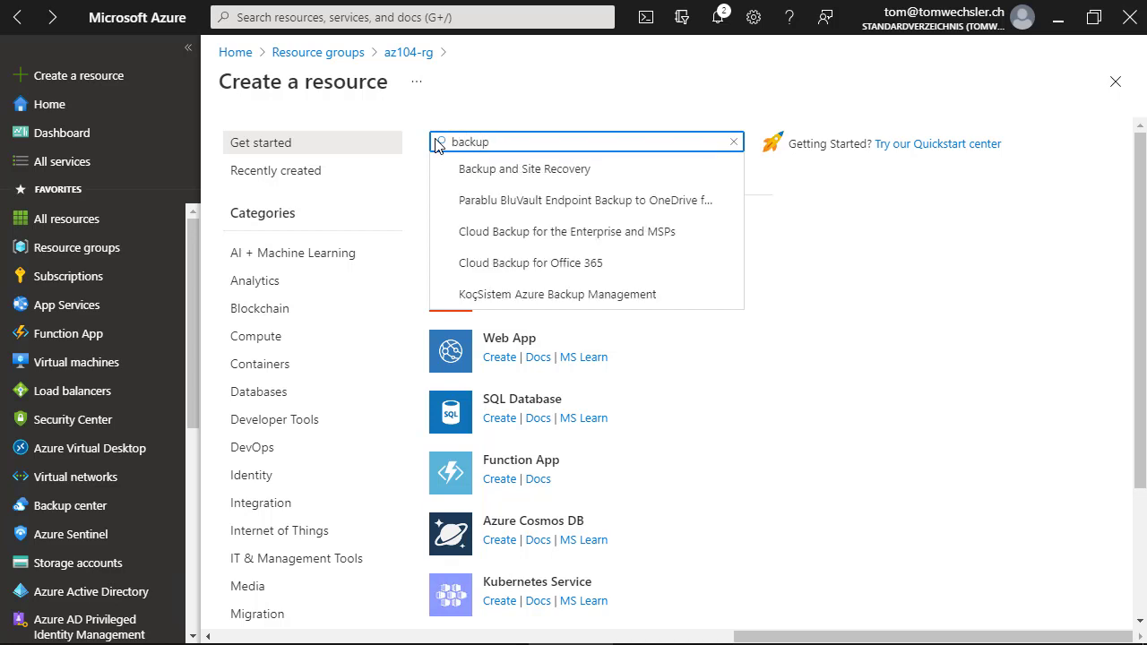
{"action": "left_click", "coordinate": [506, 170]}
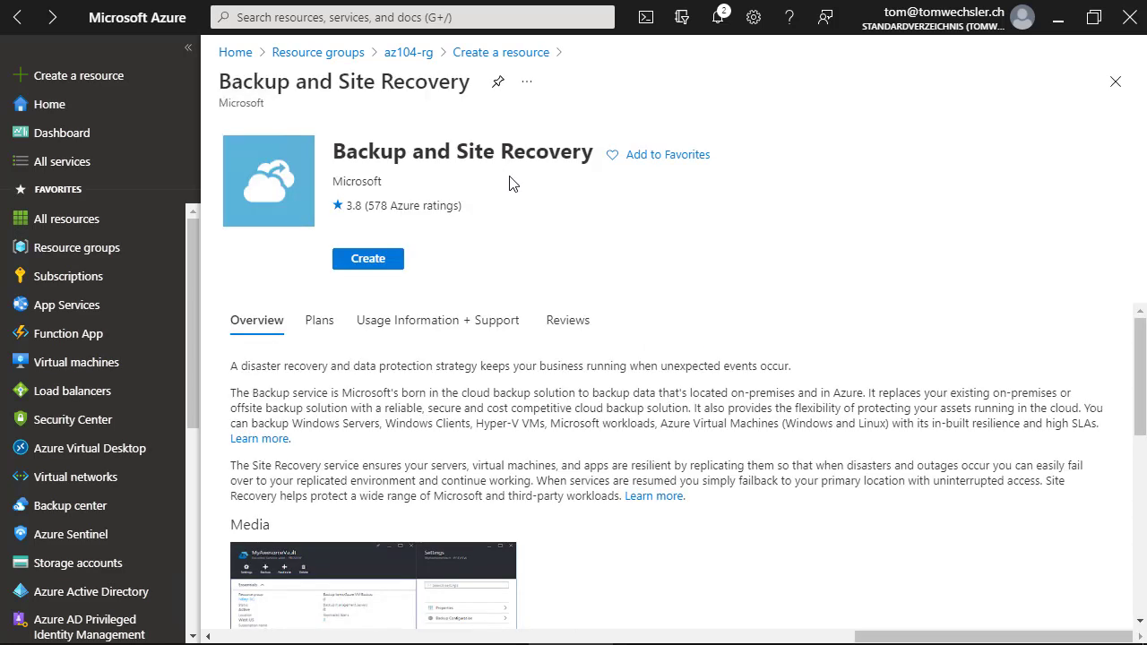
{"action": "left_click", "coordinate": [375, 266]}
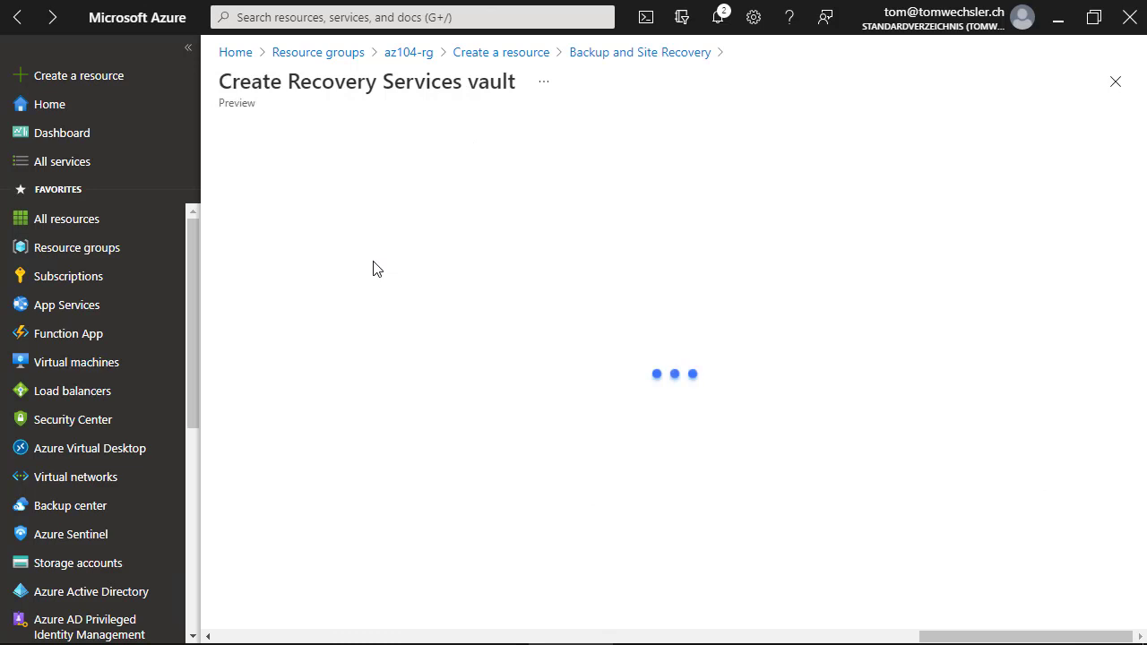
- Set the vault's subscription to Microsoft Azure Sponsorship, its resource group to az104-rg and its name to twrsv2022
{"action": "left_click_drag", "start_coordinate": [289, 80], "coordinate": [518, 82]}
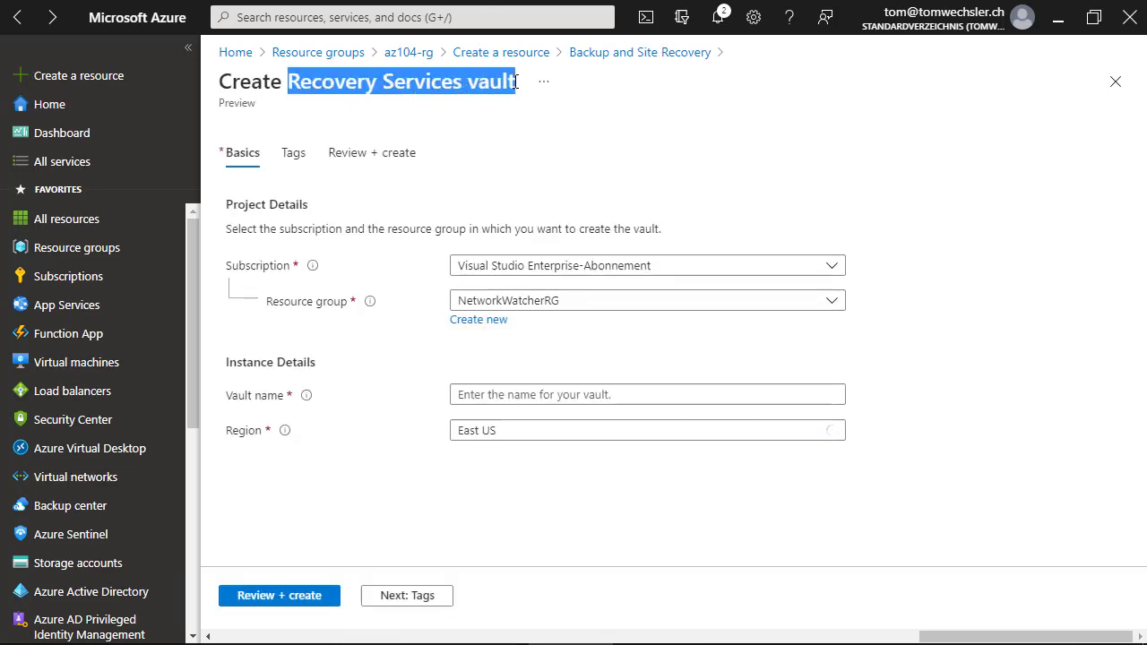
{"action": "left_click", "coordinate": [568, 269]}
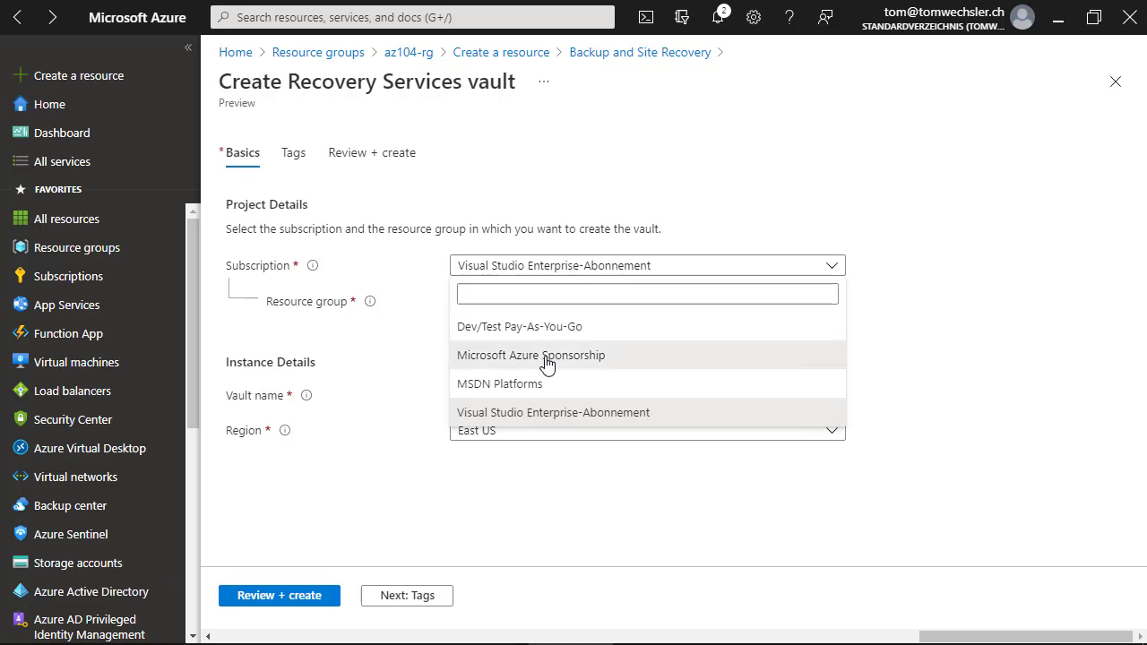
{"action": "left_click", "coordinate": [547, 366]}
{"action": "left_click", "coordinate": [540, 305]}
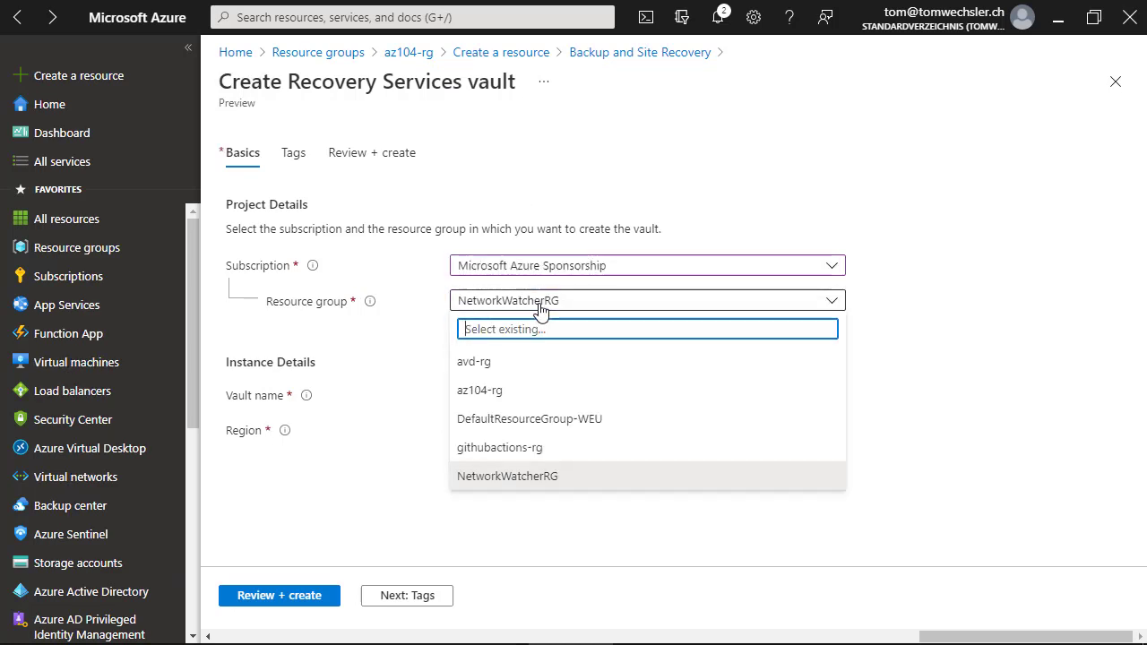
{"action": "left_click", "coordinate": [484, 391]}
{"action": "left_click", "coordinate": [509, 391]}
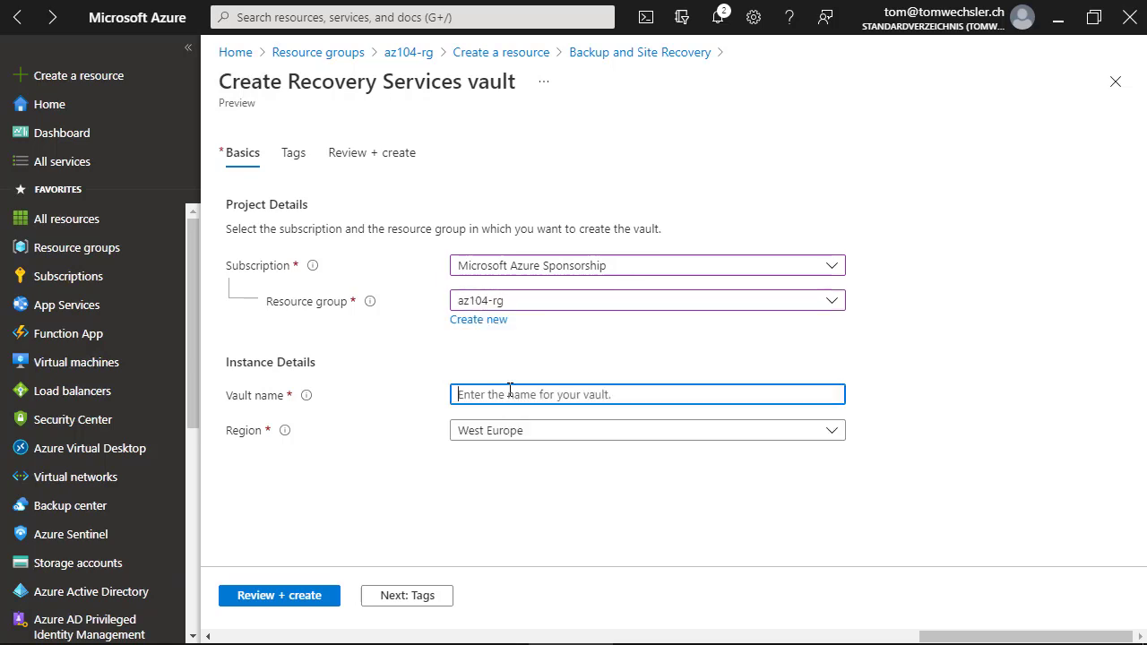
{"action": "type", "text": "twrsv2"}
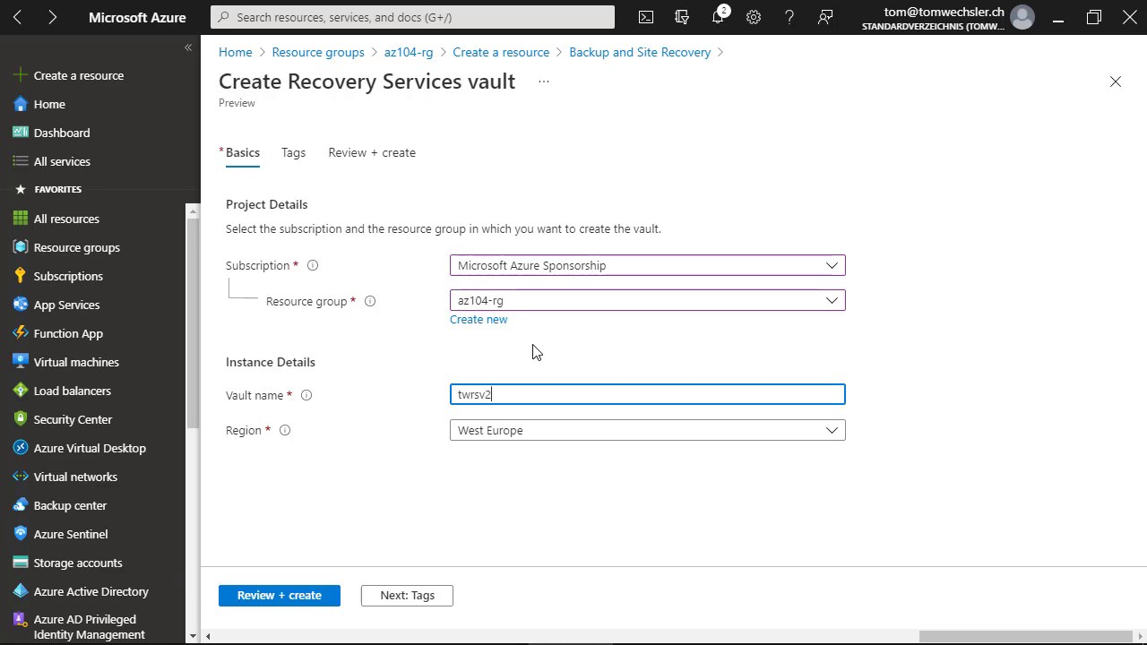
{"action": "type", "text": "022"}
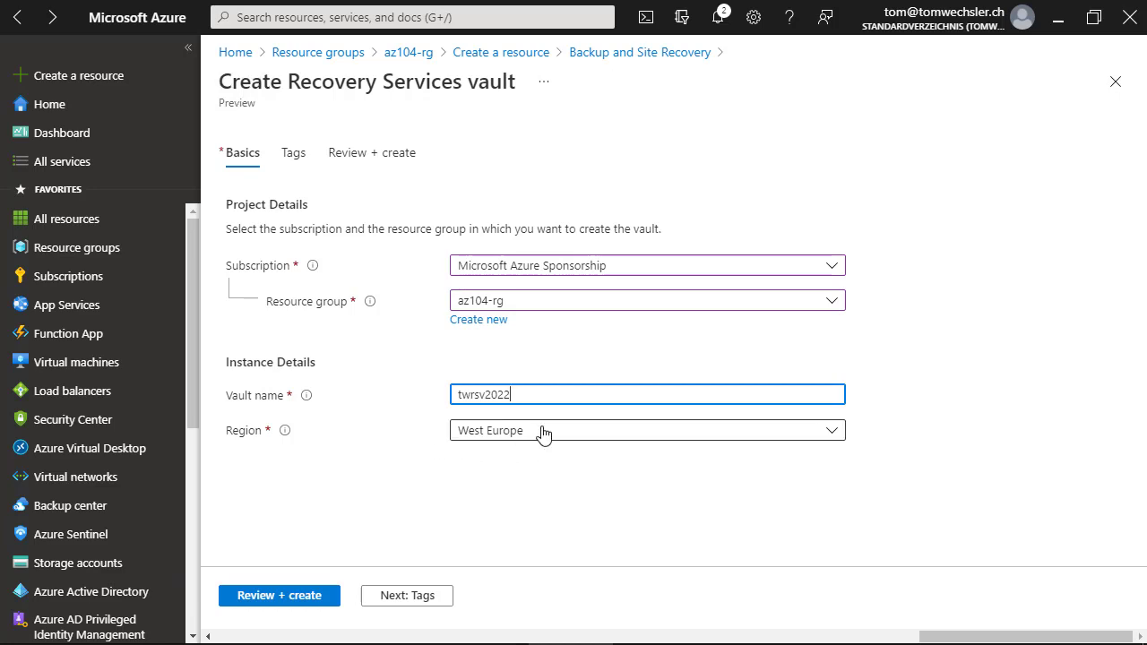
- Add the tag AzDemo with the value Exam to the vault, then review and create it
{"action": "left_click", "coordinate": [417, 602]}
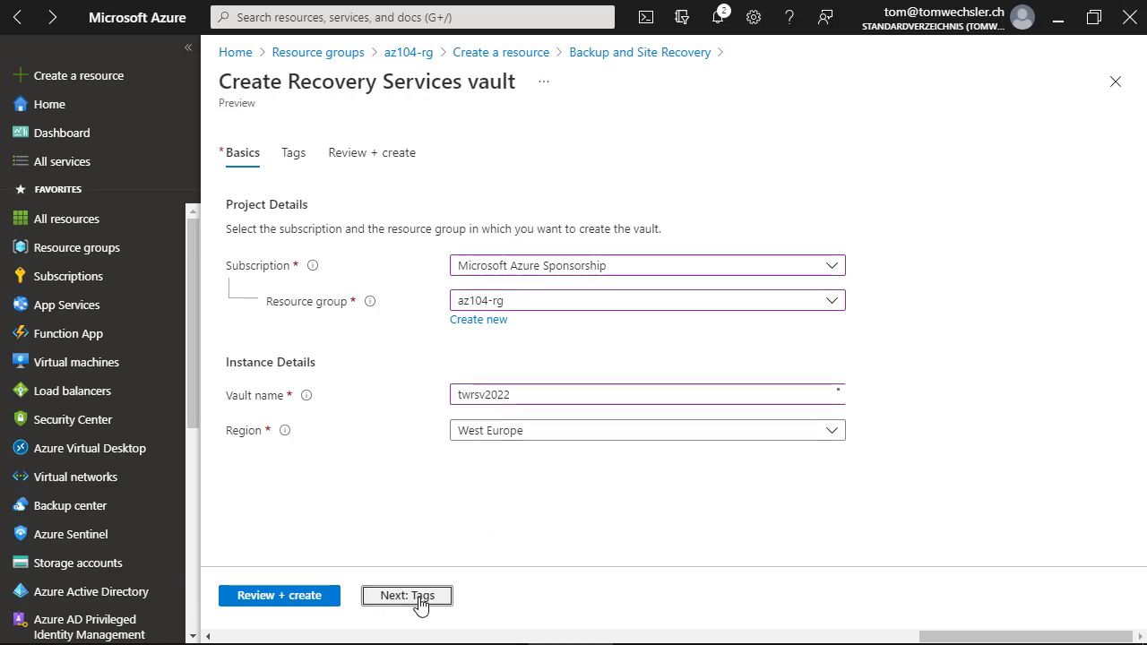
{"action": "left_click", "coordinate": [382, 285]}
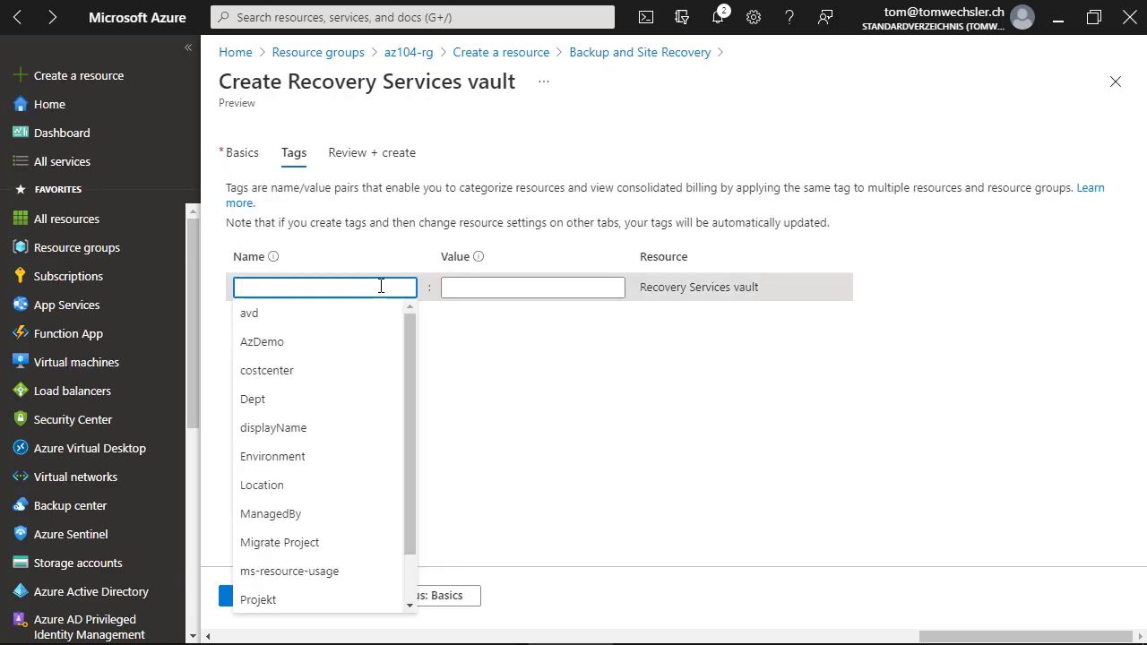
{"action": "left_click", "coordinate": [301, 348]}
{"action": "left_click", "coordinate": [517, 288]}
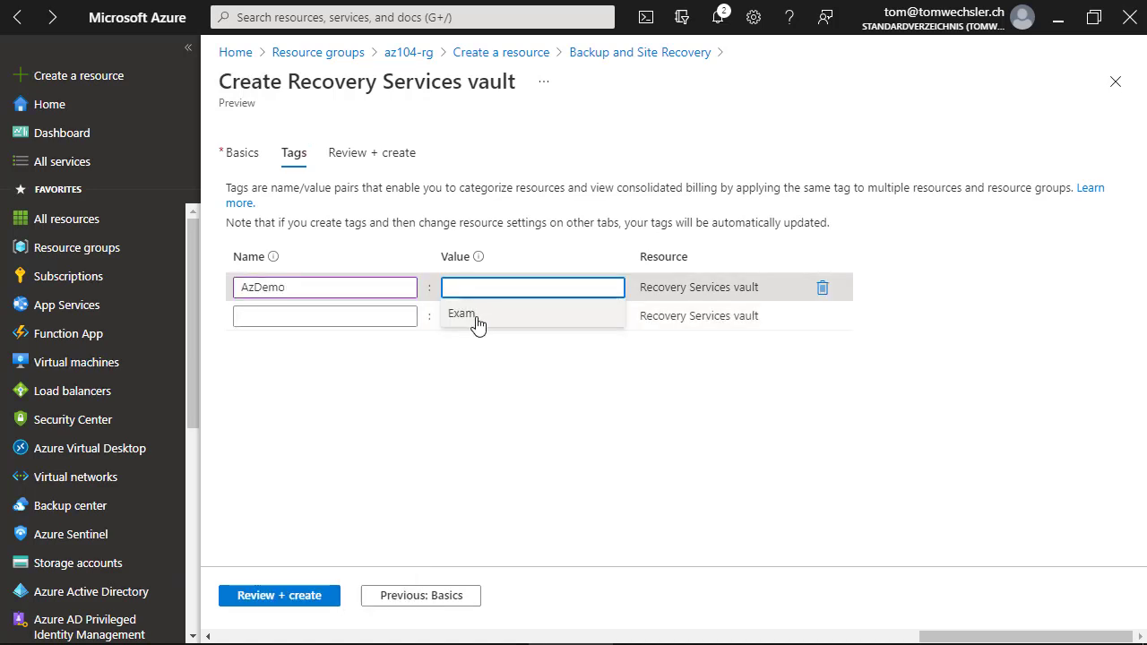
{"action": "left_click", "coordinate": [479, 325]}
{"action": "left_click", "coordinate": [293, 597]}
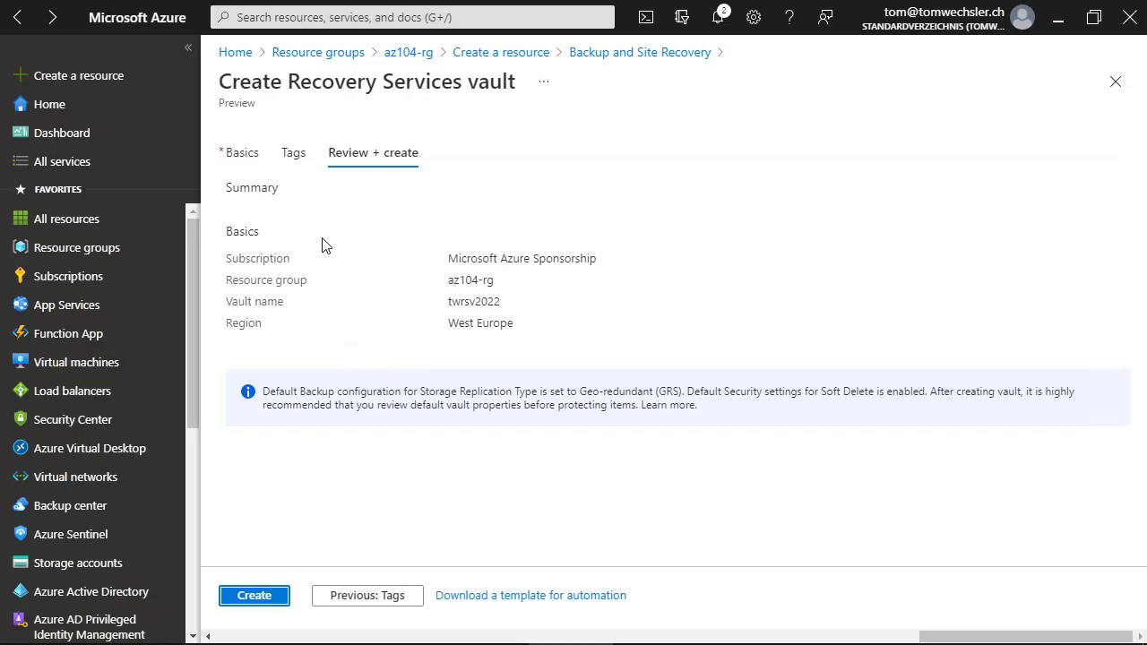
{"action": "left_click", "coordinate": [255, 599]}
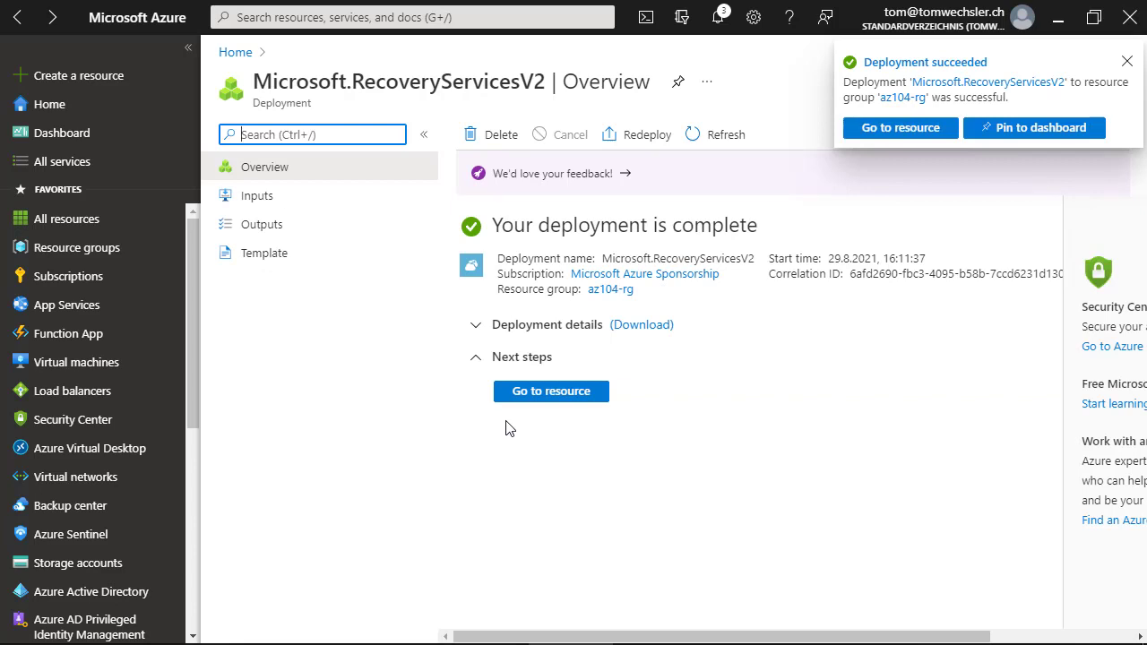
- In the twrsv2022 vault's backup configuration, set the storage replication type to Locally-redundant and save it
{"action": "left_click", "coordinate": [584, 396]}
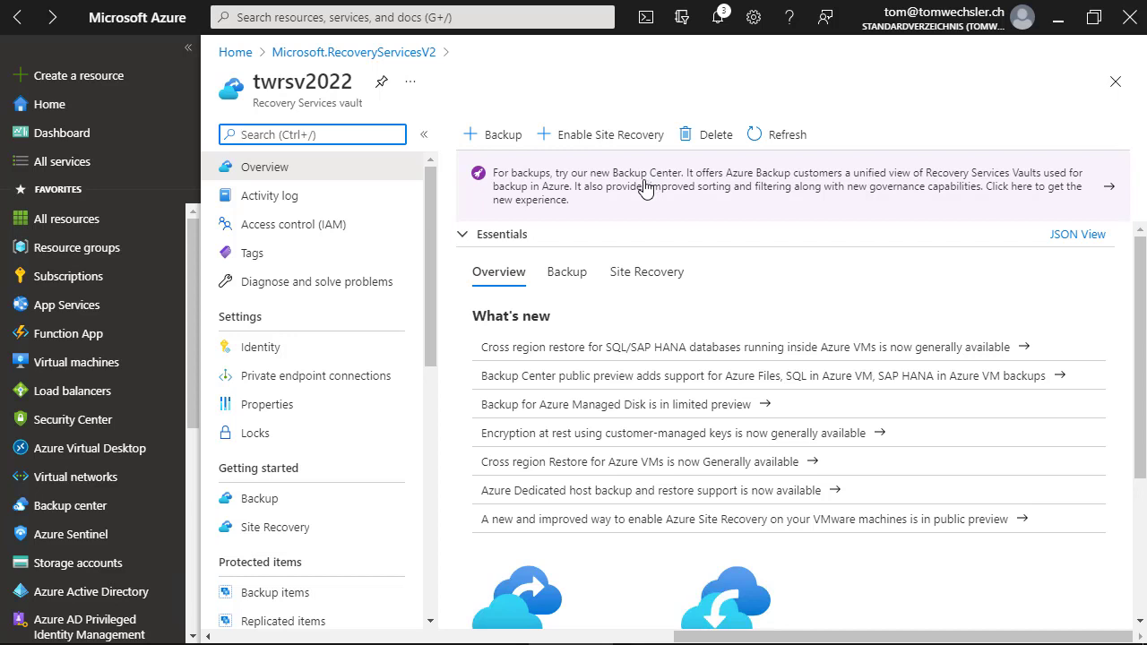
{"action": "left_click", "coordinate": [310, 407]}
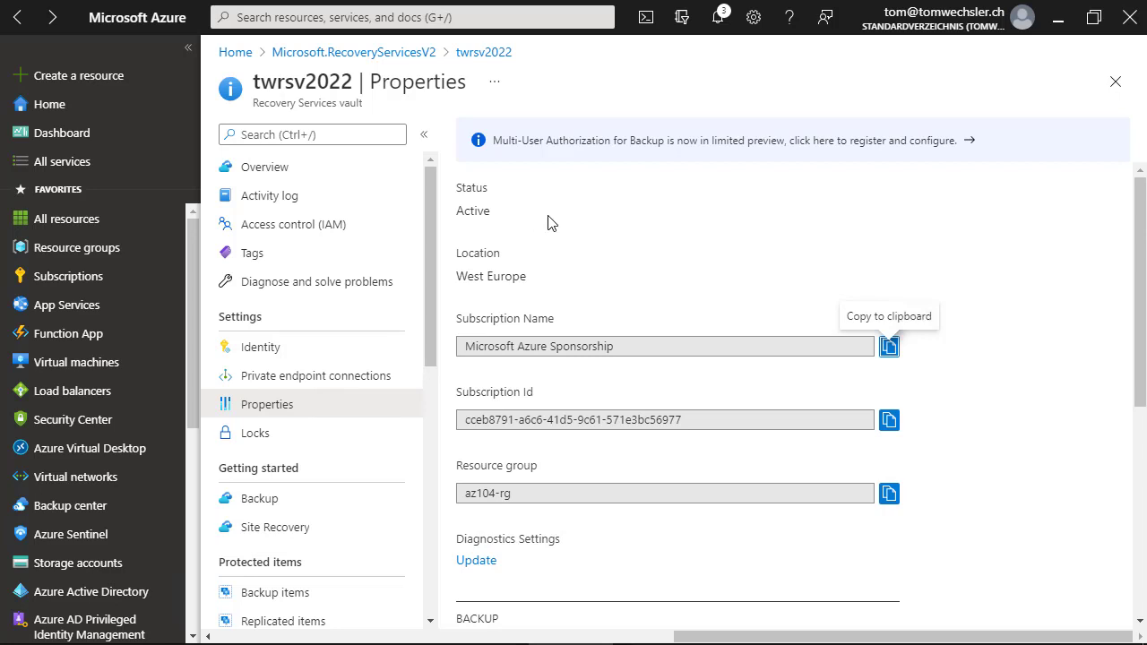
{"action": "scroll", "coordinate": [548, 217], "scroll_direction": "down", "scroll_amount": 3}
{"action": "scroll", "coordinate": [550, 216], "scroll_direction": "down", "scroll_amount": 1}
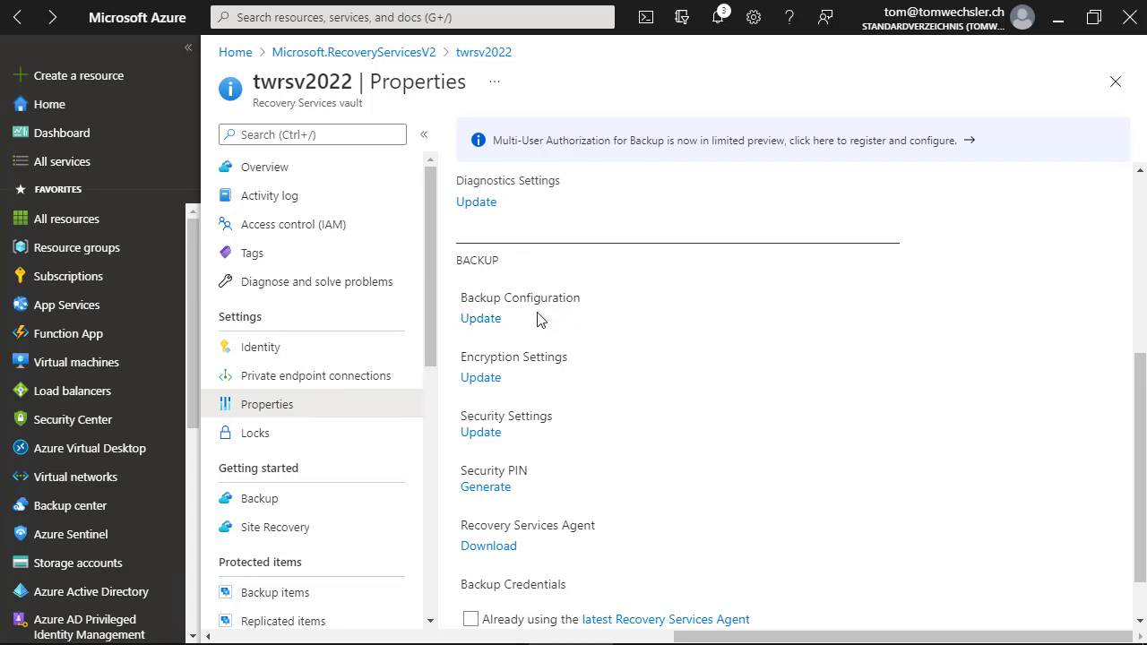
{"action": "left_click", "coordinate": [471, 321]}
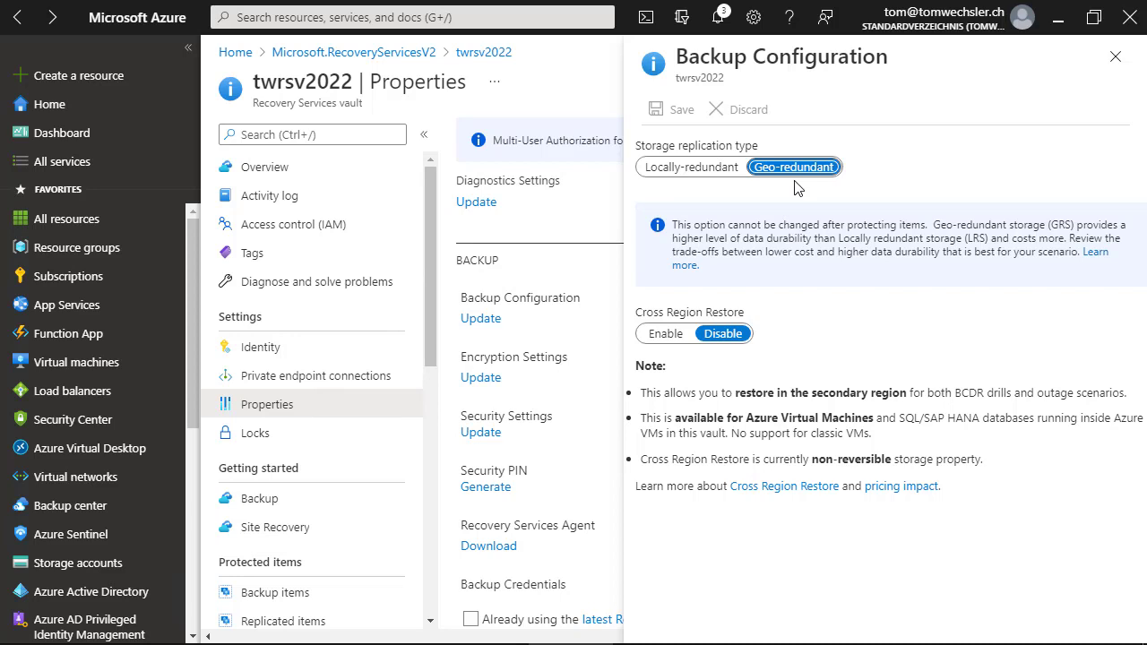
{"action": "left_click", "coordinate": [710, 172]}
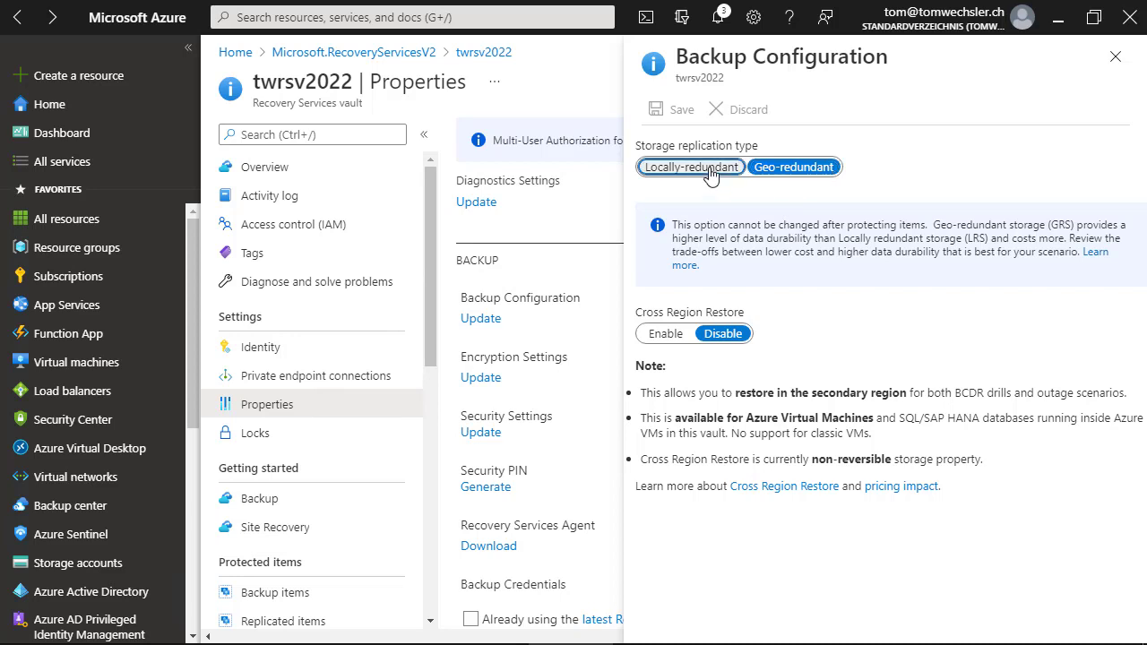
{"action": "left_click", "coordinate": [792, 170]}
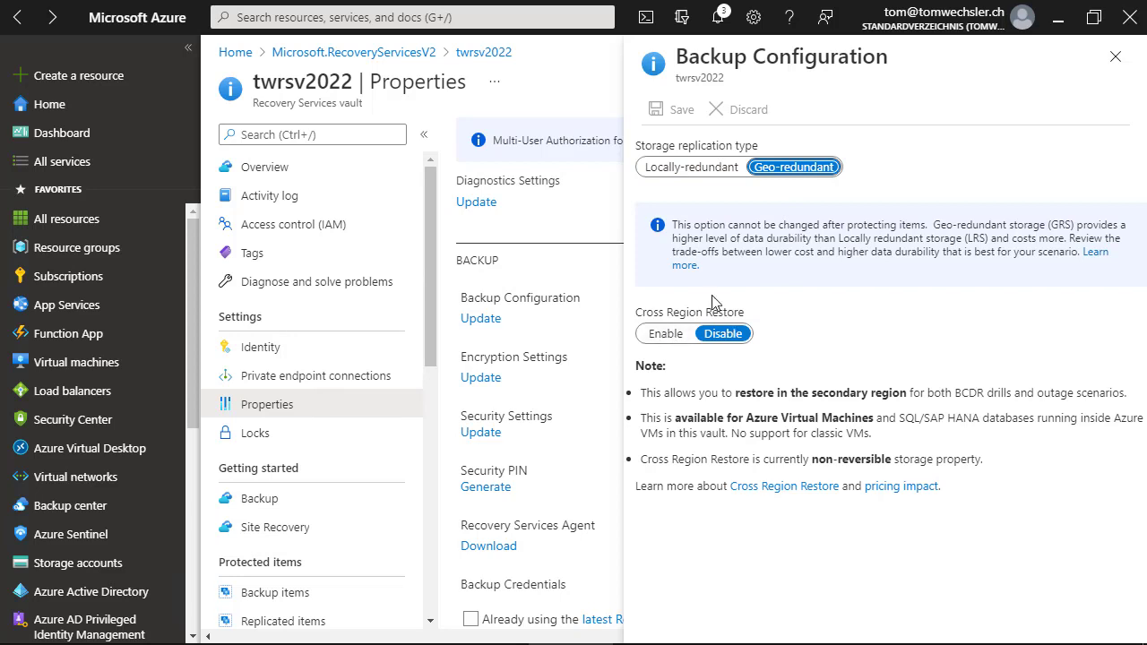
{"action": "left_click", "coordinate": [712, 171]}
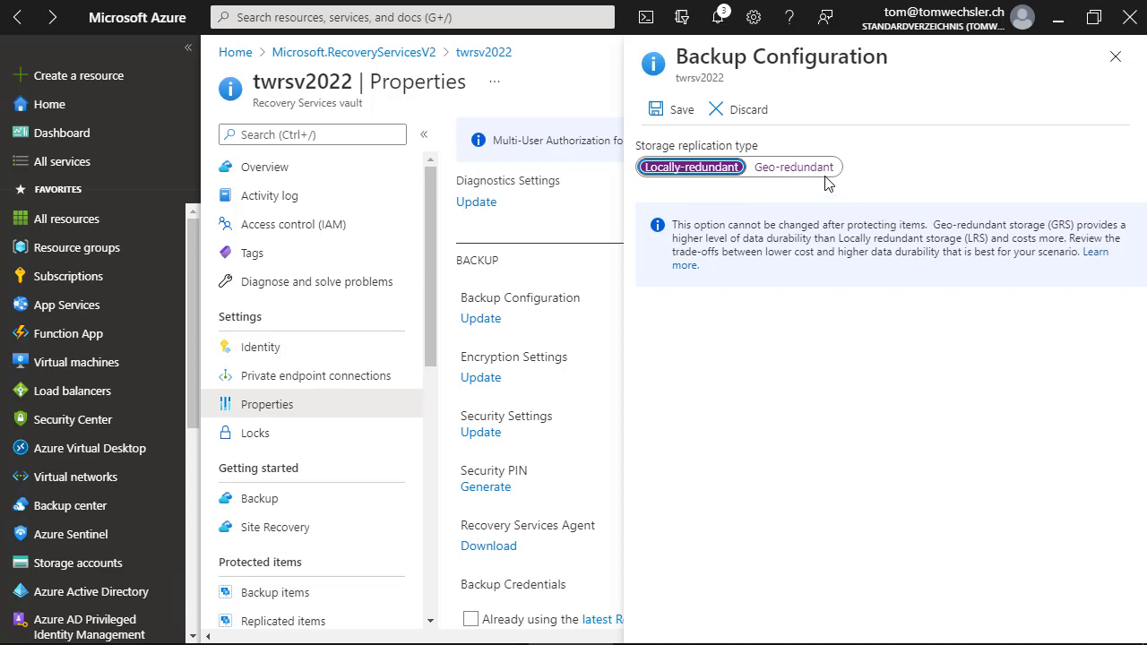
{"action": "left_click", "coordinate": [681, 109]}
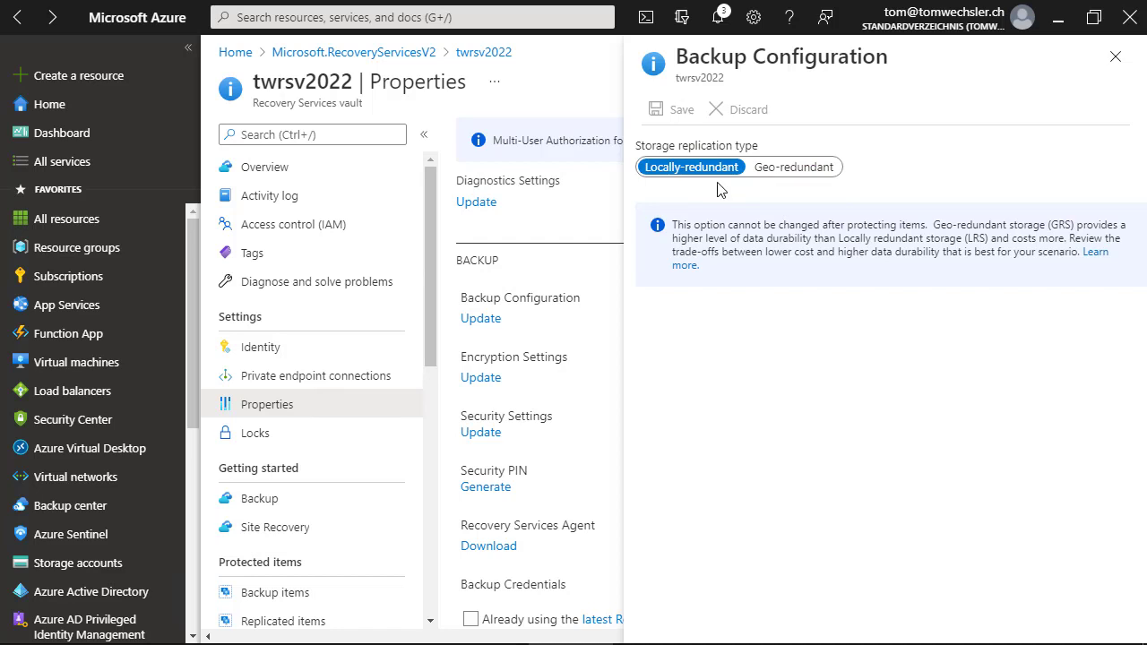
- Leave the backup configuration and review the vault's encryption settings, including the option to use your own key
{"action": "left_click", "coordinate": [1115, 57]}
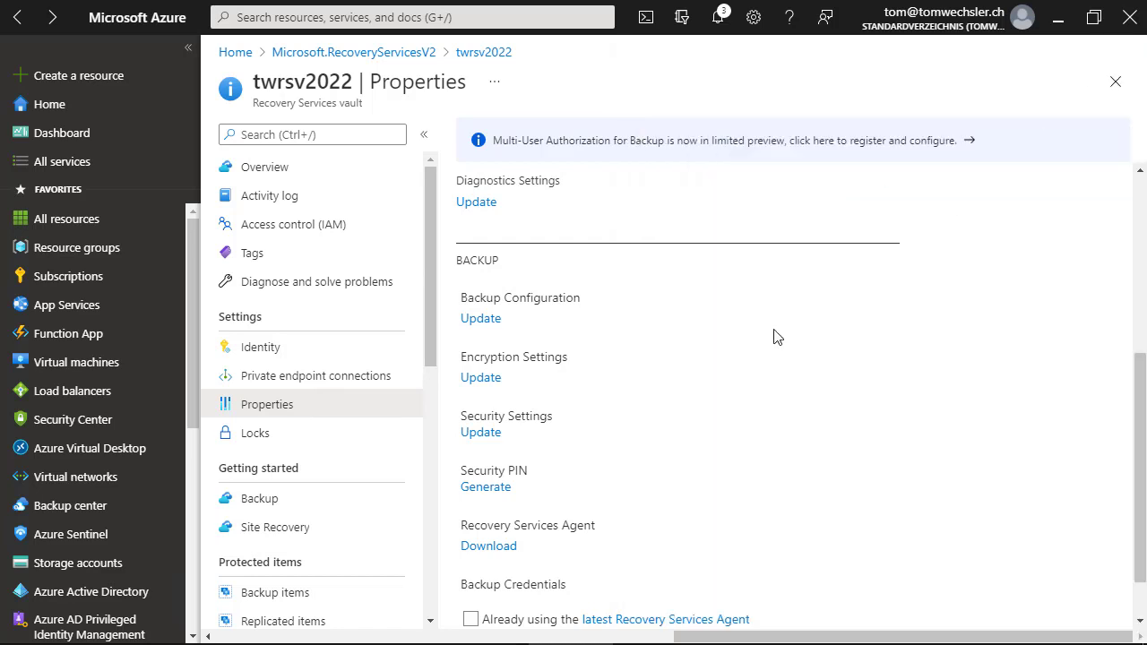
{"action": "left_click", "coordinate": [481, 378]}
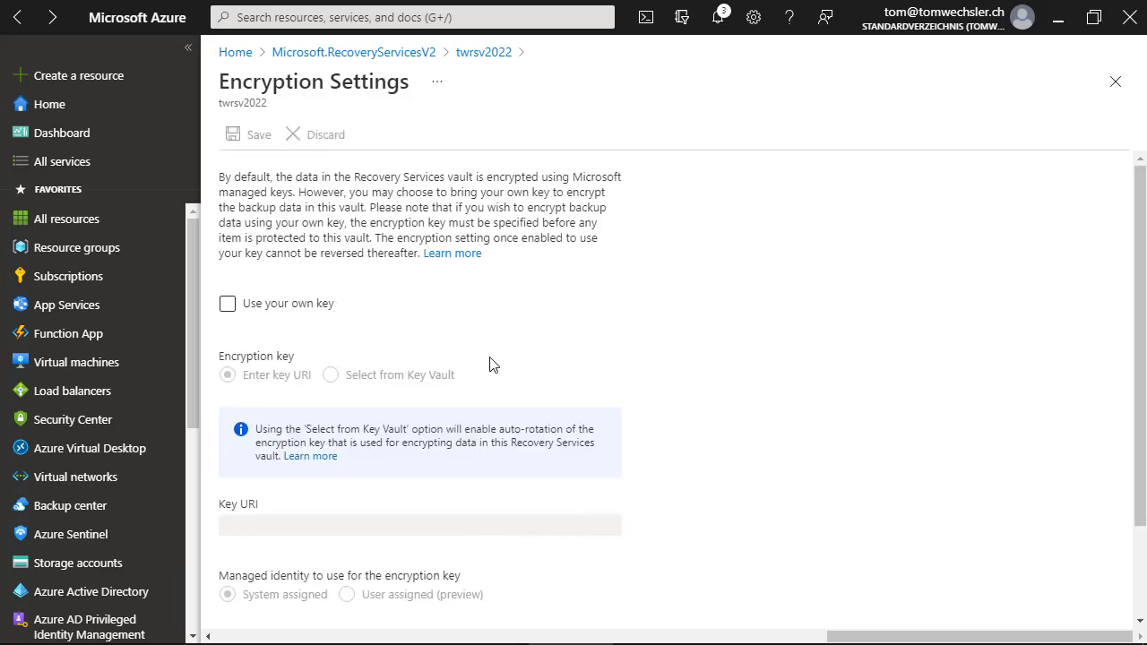
{"action": "left_click", "coordinate": [305, 309]}
{"action": "left_click", "coordinate": [1116, 81]}
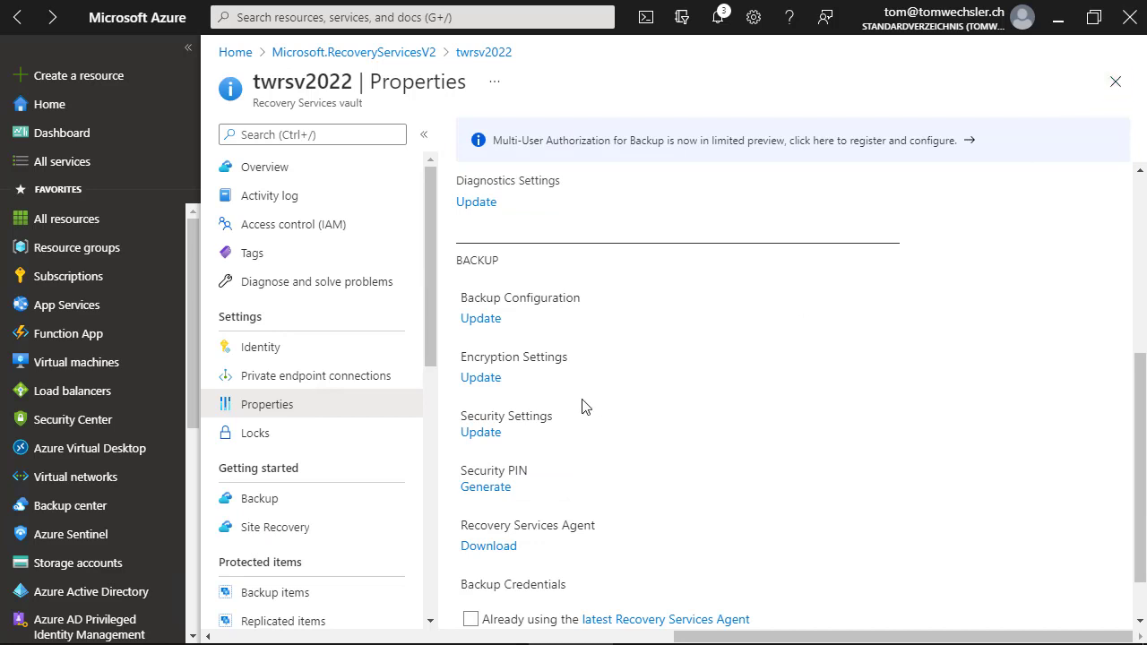
- In the vault's security settings, try Soft Delete as disabled, return it to enabled and leave without saving
{"action": "left_click", "coordinate": [489, 437]}
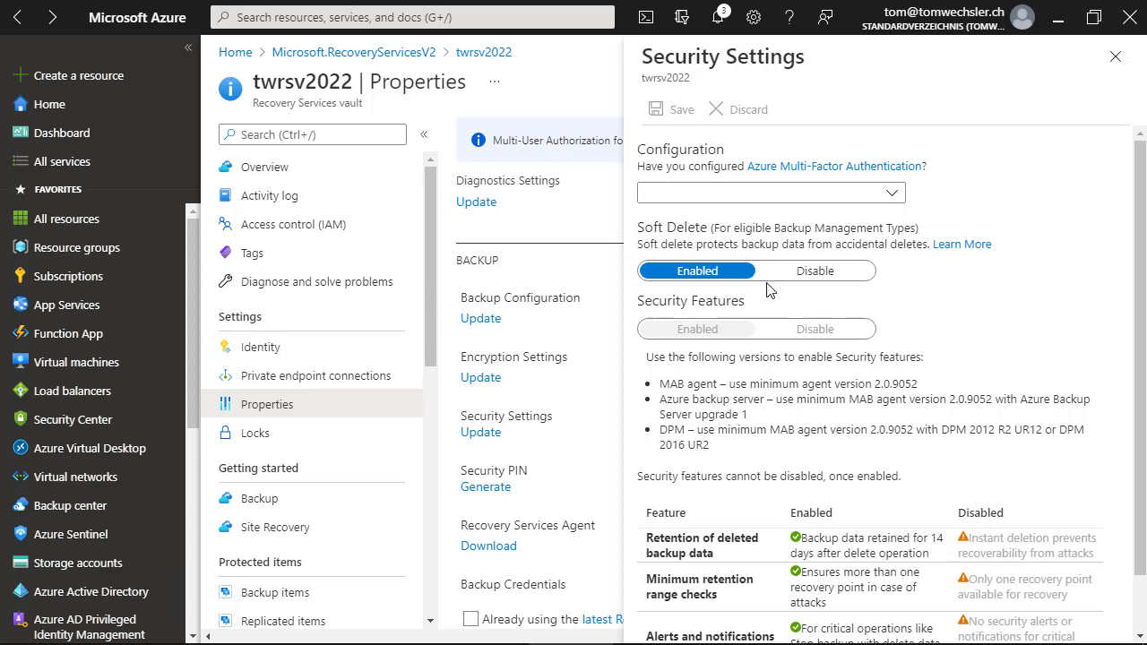
{"action": "scroll", "coordinate": [1127, 435], "scroll_direction": "down", "scroll_amount": 2}
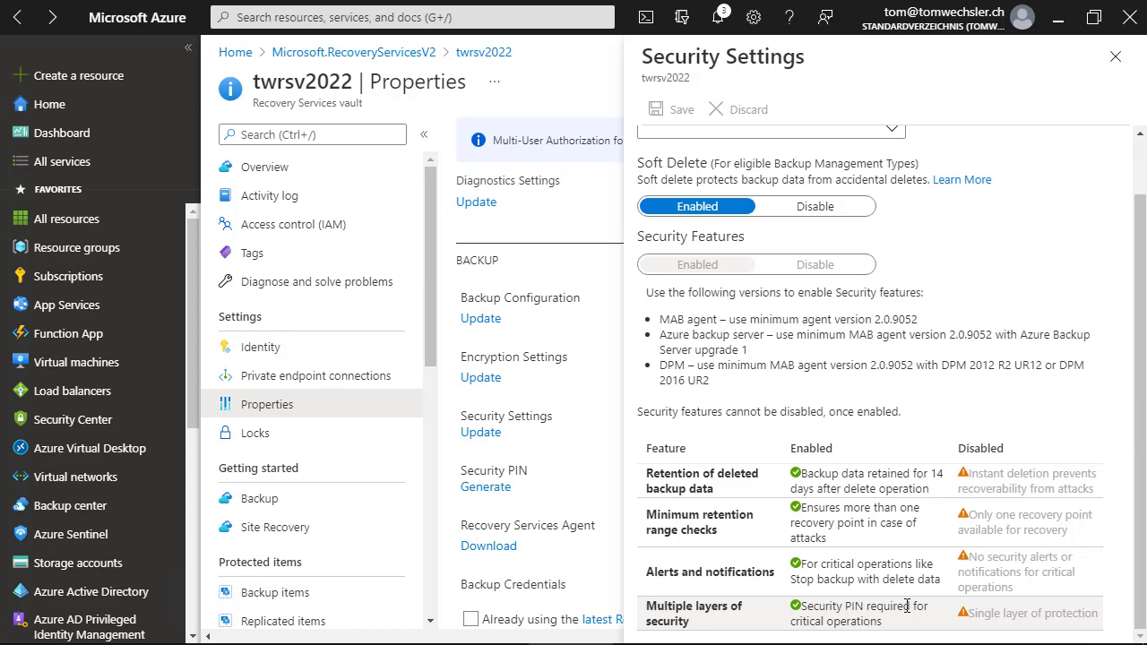
{"action": "left_click", "coordinate": [830, 210]}
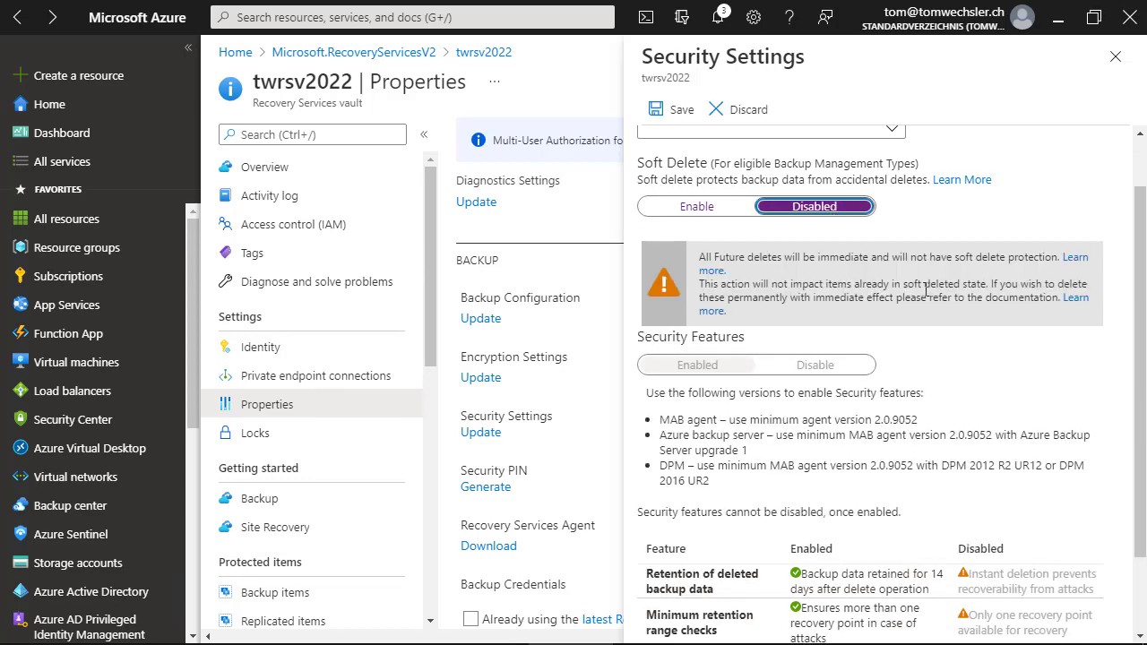
{"action": "scroll", "coordinate": [927, 288], "scroll_direction": "up", "scroll_amount": 1}
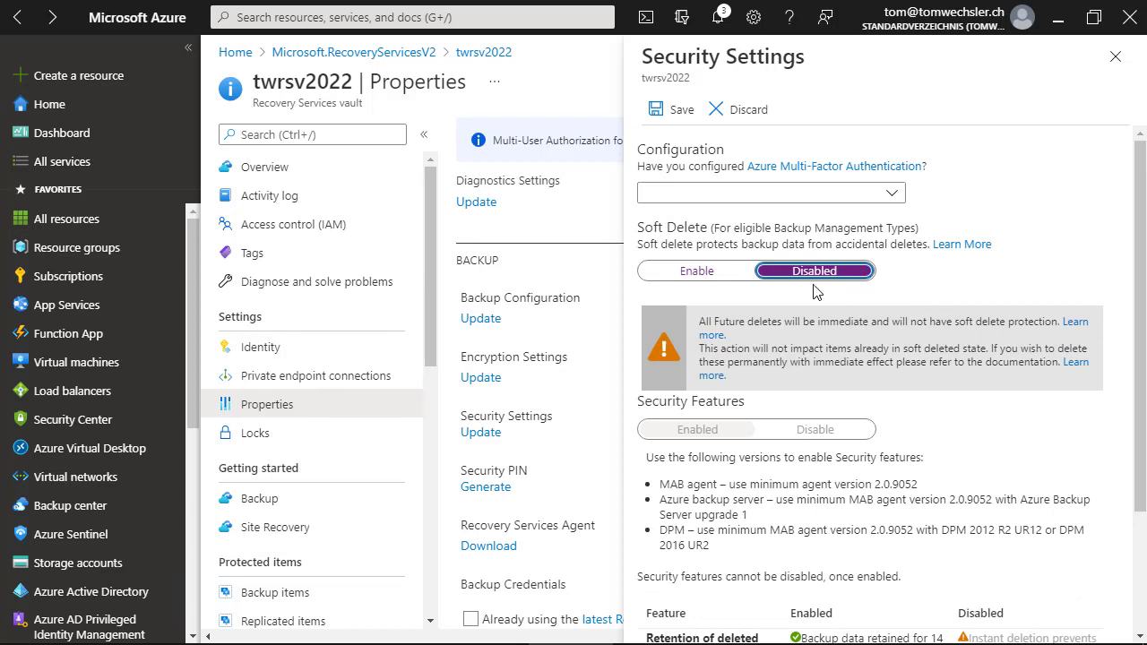
{"action": "left_click", "coordinate": [685, 279]}
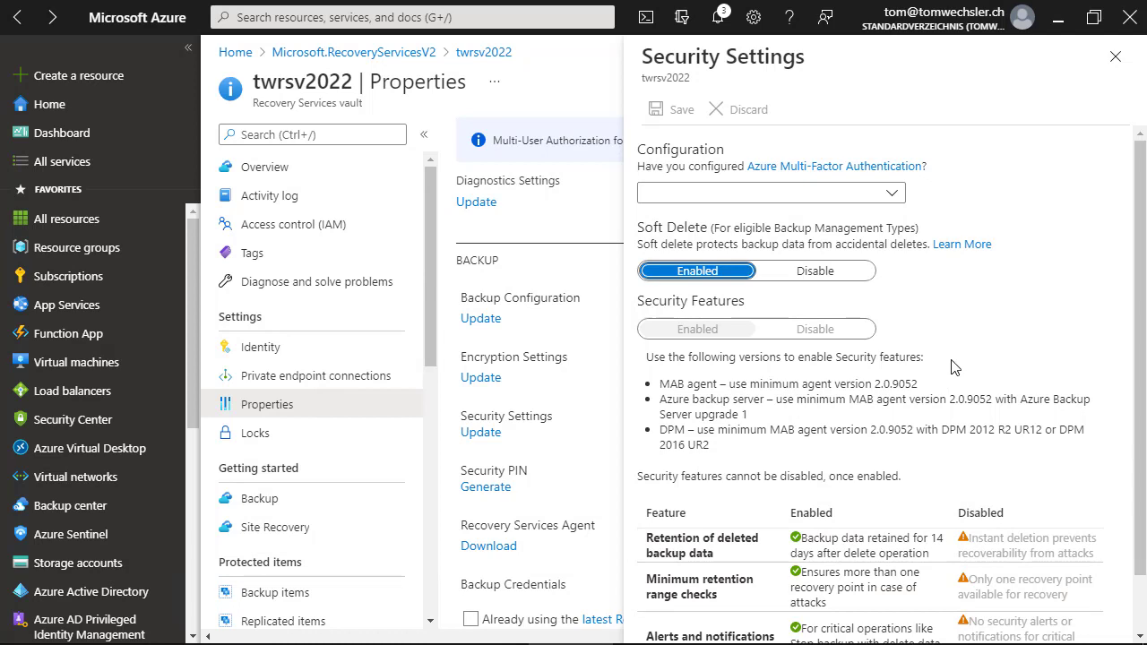
{"action": "left_click", "coordinate": [1115, 57]}
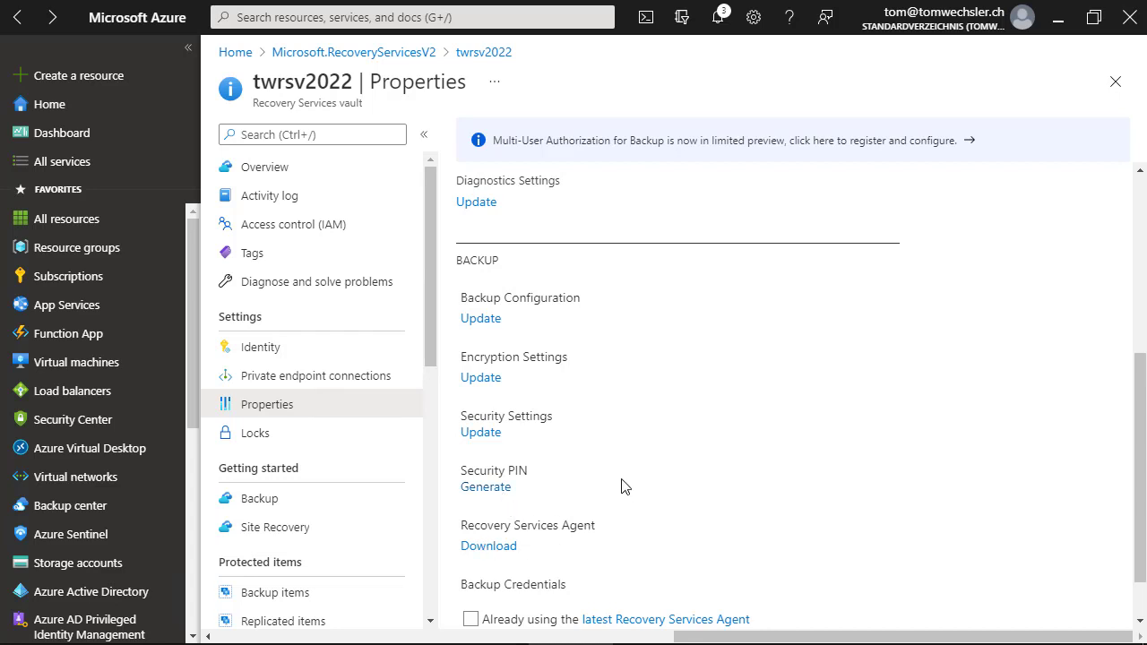
- Start configuring a new backup from the twrsv2022 vault's overview
{"action": "scroll", "coordinate": [624, 484], "scroll_direction": "down", "scroll_amount": 1}
{"action": "left_click", "coordinate": [289, 168]}
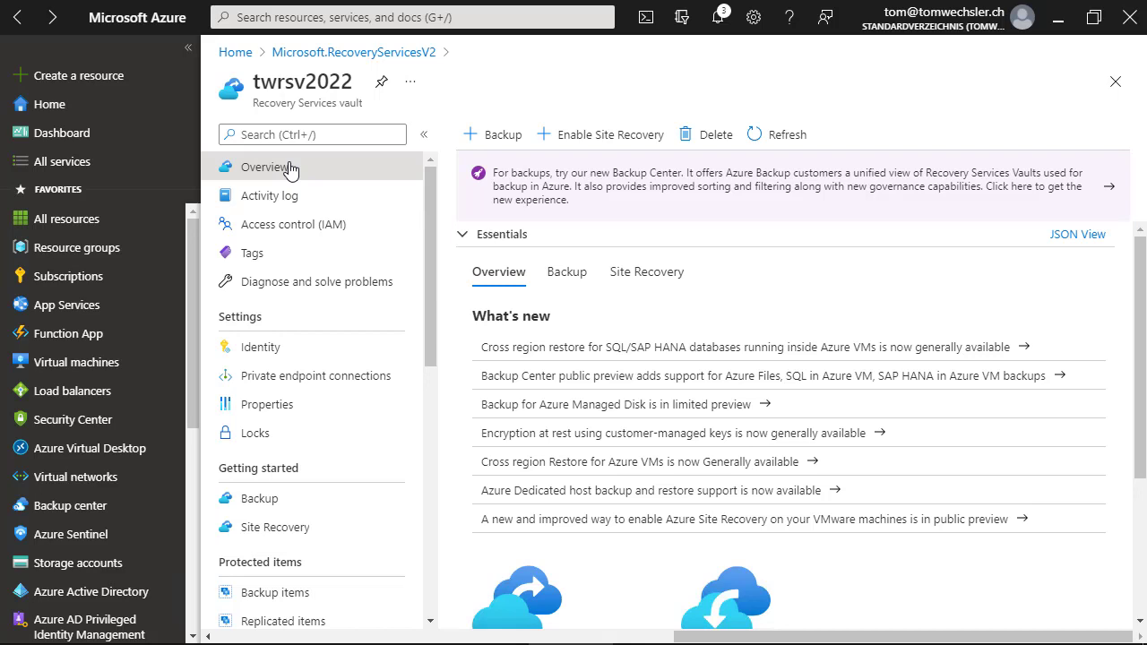
{"action": "left_click", "coordinate": [493, 142]}
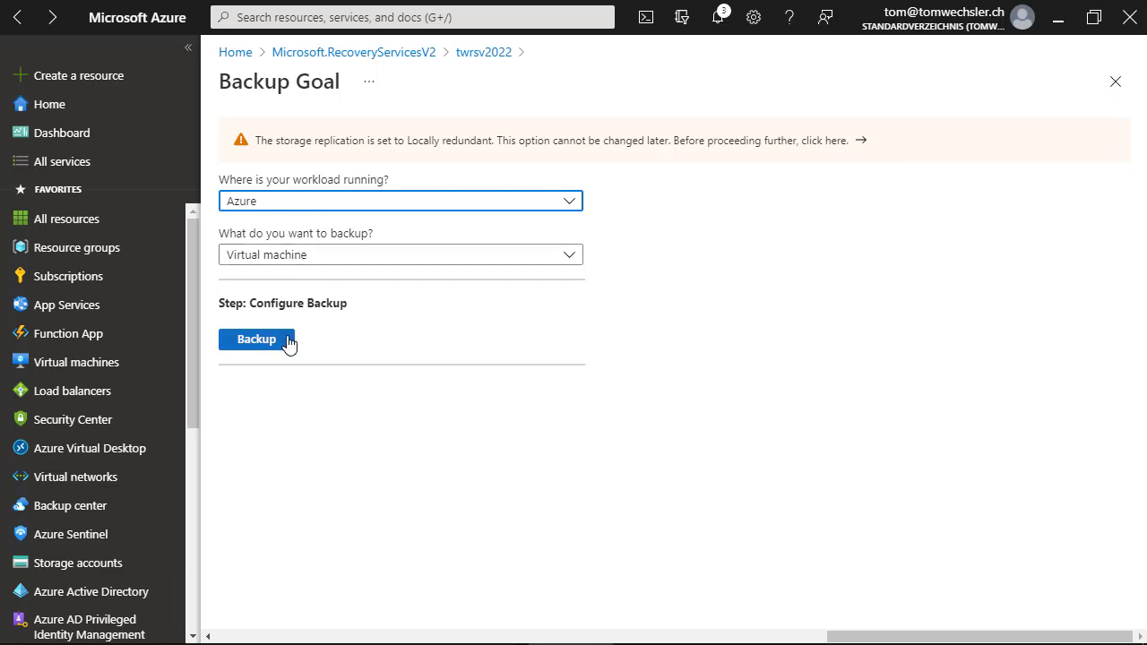
- Try On-Premises as the workload location with Files and folders as the backup item
{"action": "left_click", "coordinate": [358, 202]}
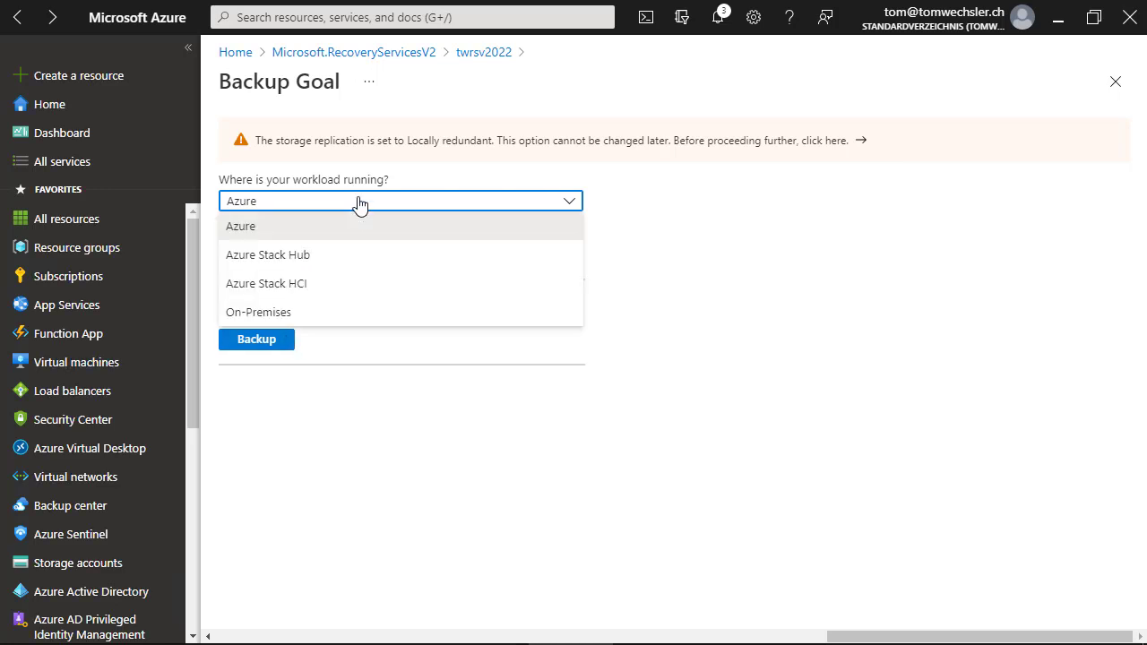
{"action": "left_click", "coordinate": [296, 312]}
{"action": "left_click", "coordinate": [379, 258]}
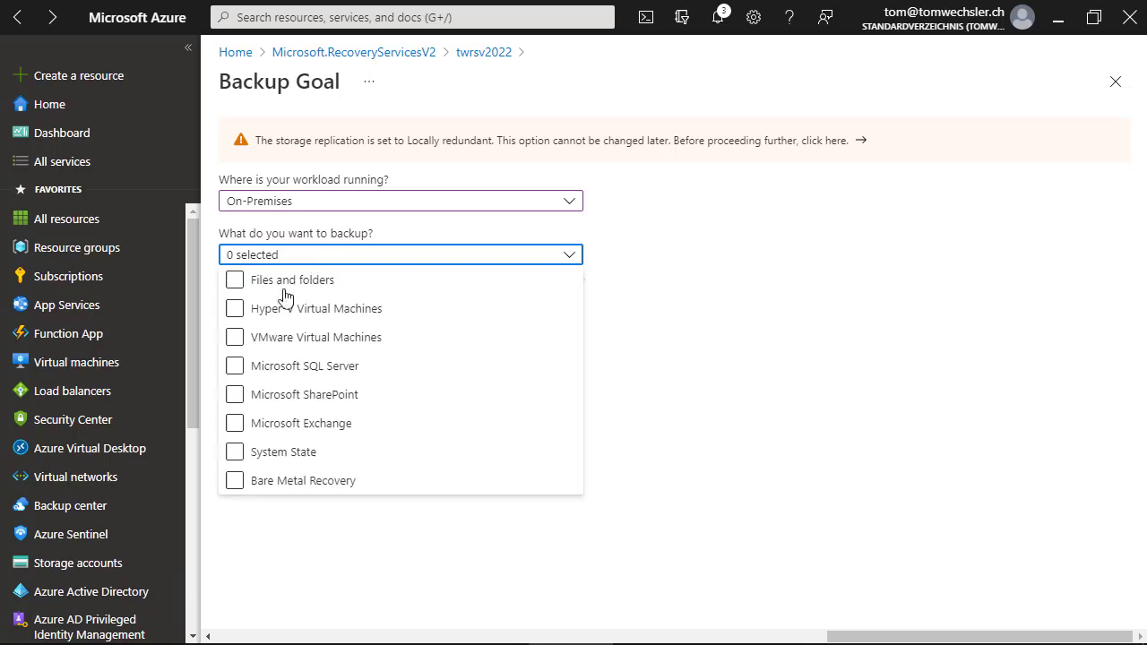
{"action": "left_click", "coordinate": [276, 280]}
{"action": "left_click", "coordinate": [749, 470]}
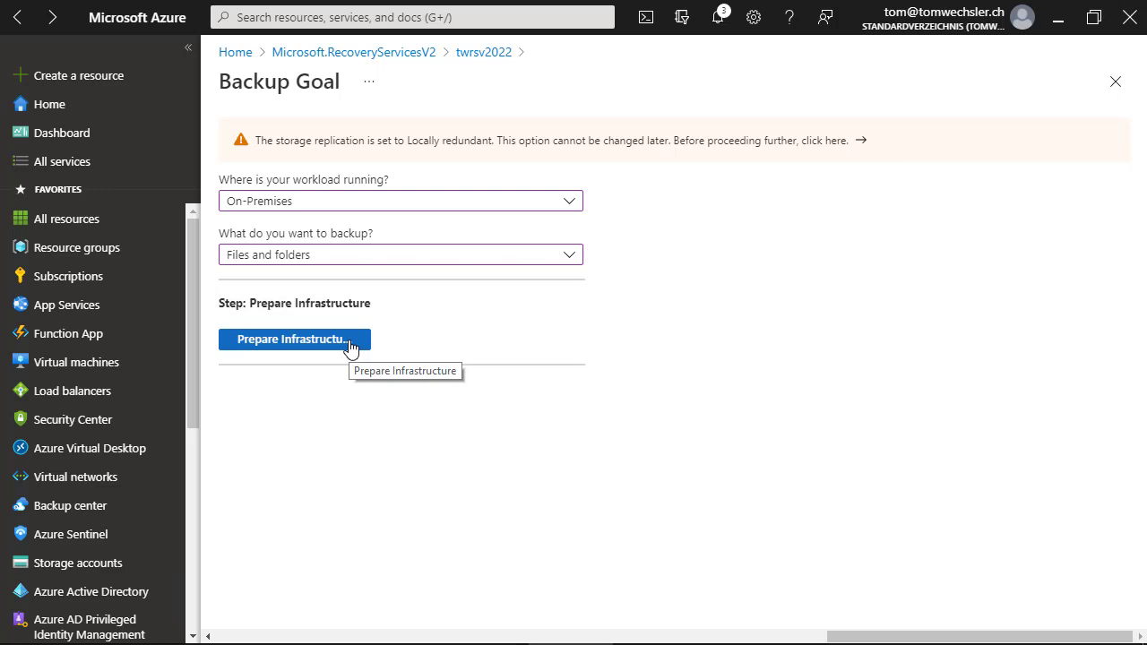
- Set the backup goal to an Azure file share running in Azure and proceed to its backup configuration
{"action": "left_click", "coordinate": [318, 200]}
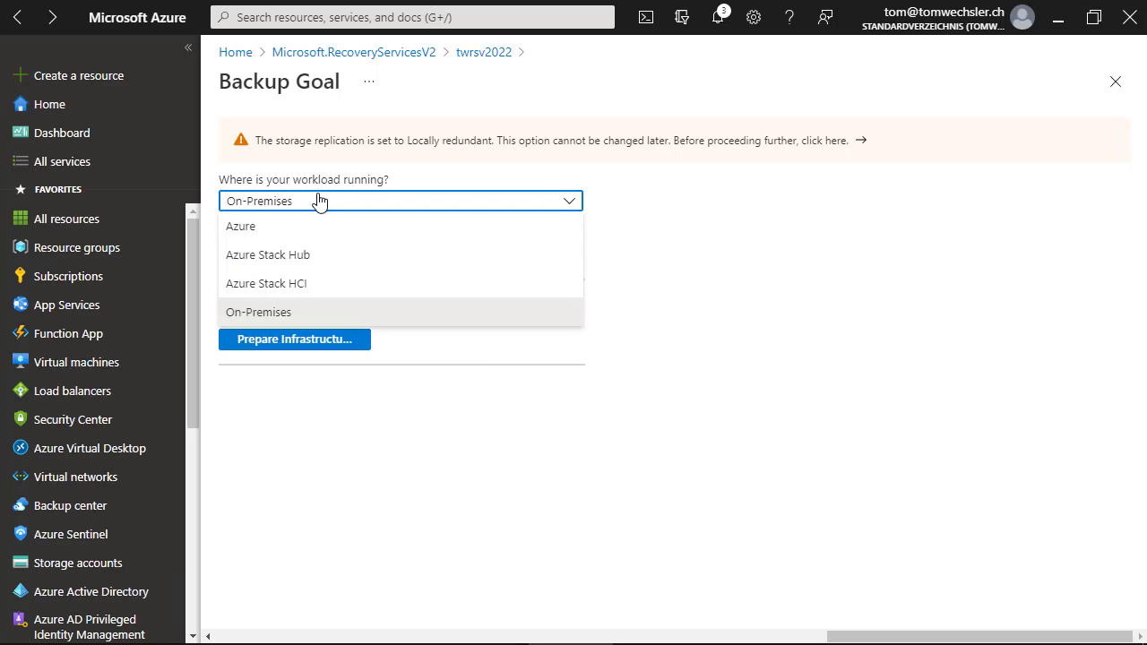
{"action": "left_click", "coordinate": [302, 225]}
{"action": "left_click", "coordinate": [320, 258]}
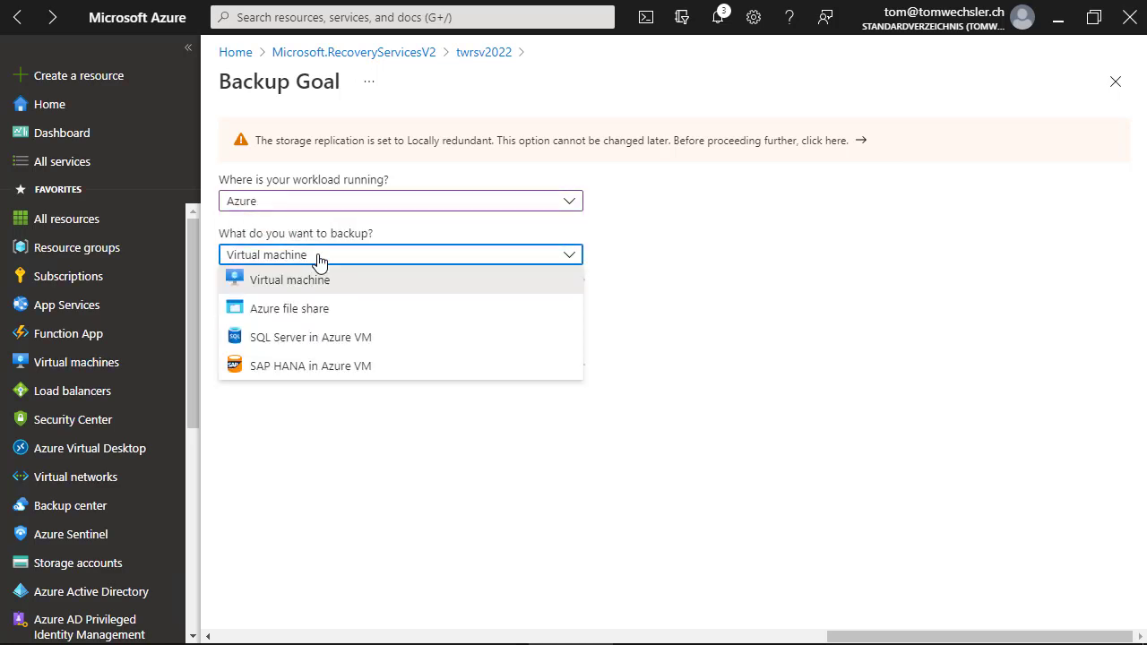
{"action": "left_click", "coordinate": [326, 303]}
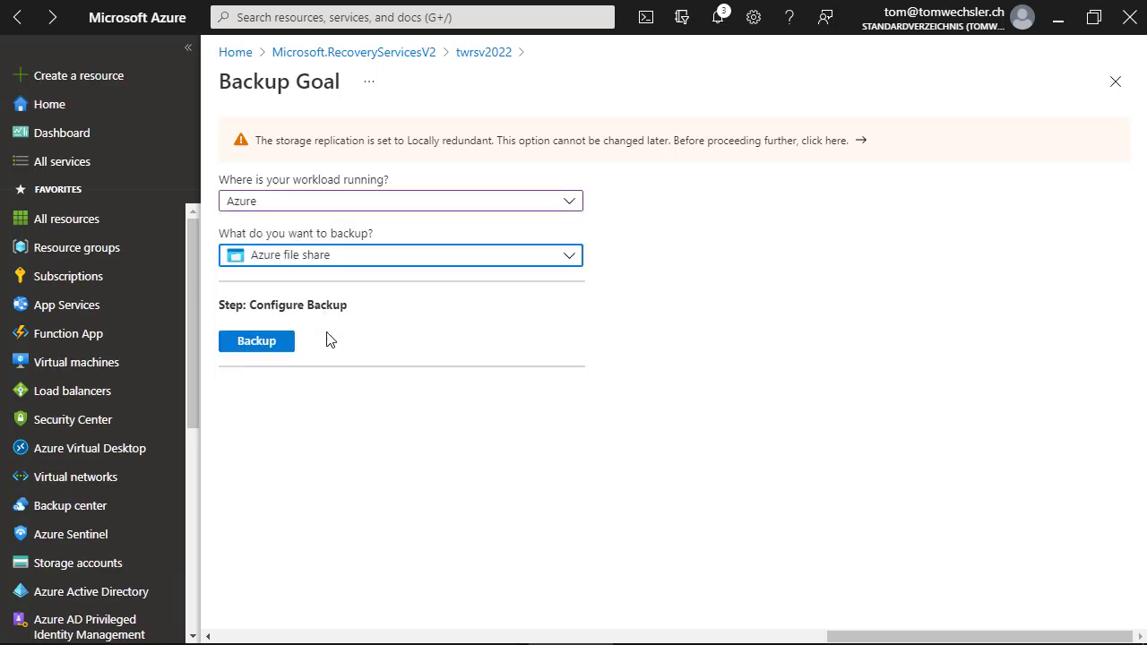
{"action": "left_click", "coordinate": [278, 345]}
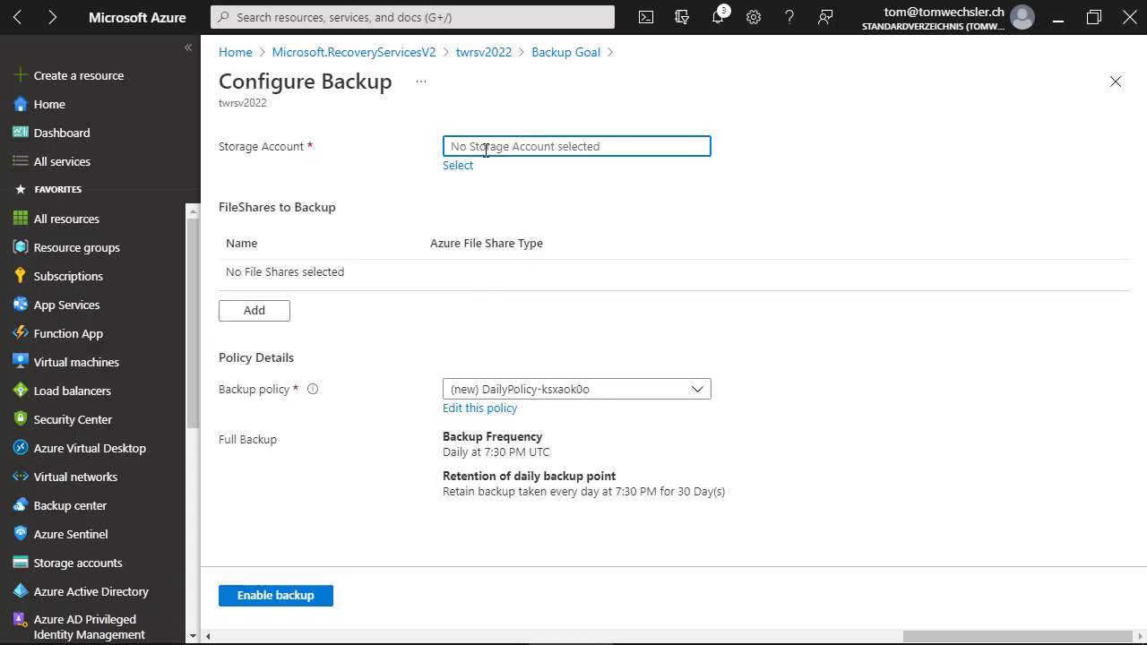
- Choose the storage account twsta2022 and add its file share audio to the backup
{"action": "left_click", "coordinate": [464, 167]}
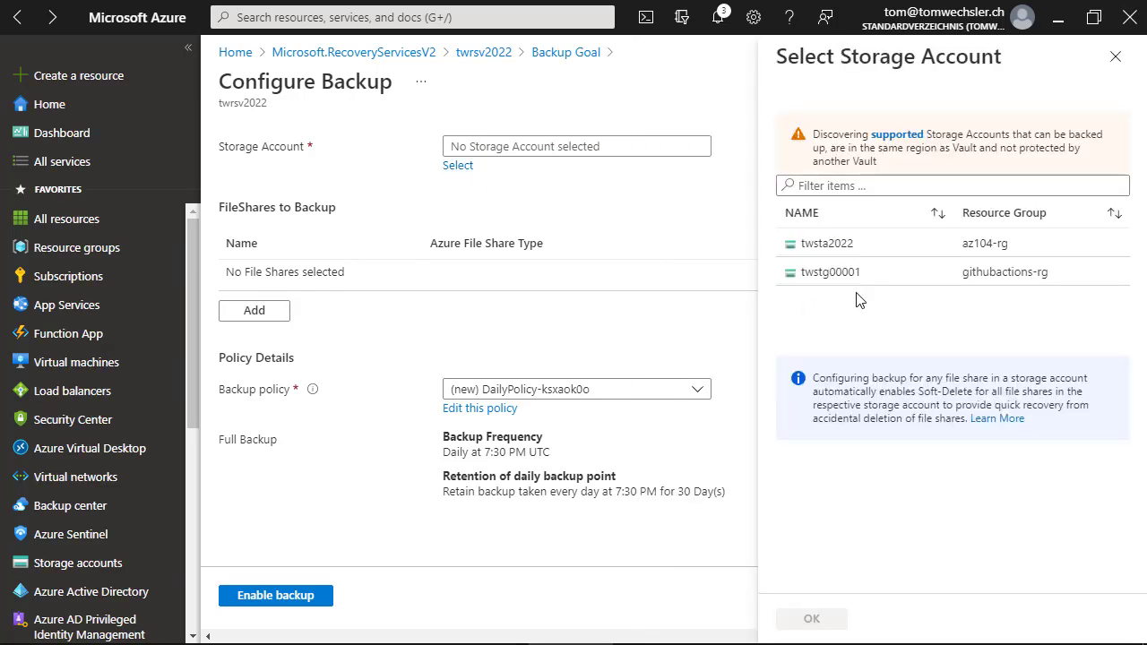
{"action": "left_click", "coordinate": [870, 245]}
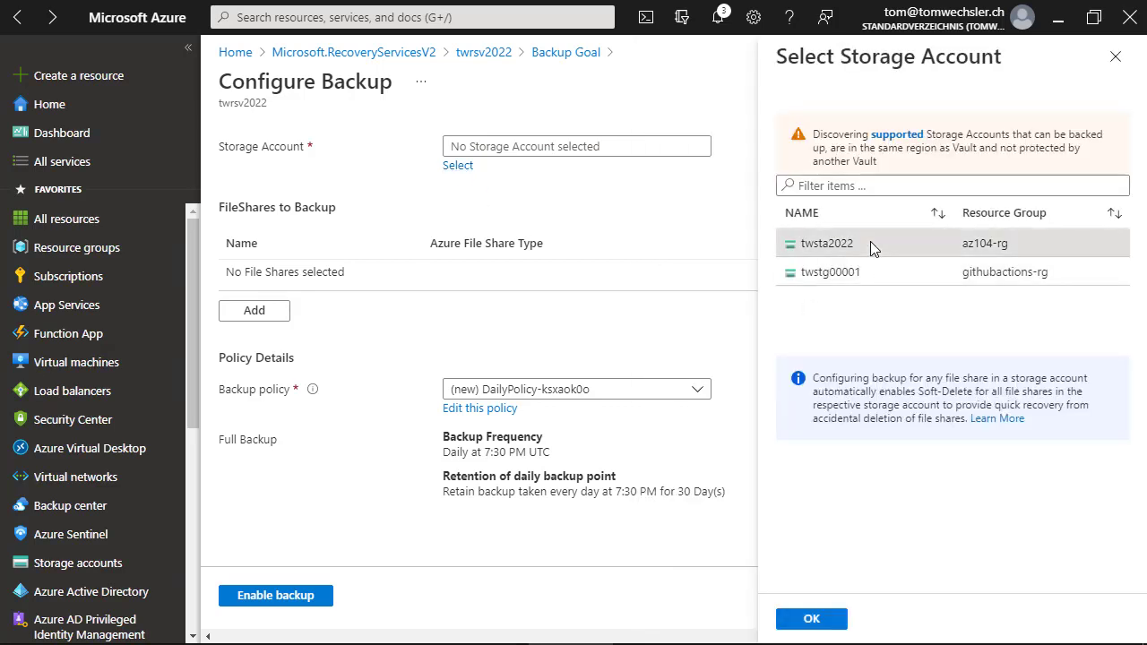
{"action": "left_click", "coordinate": [820, 618]}
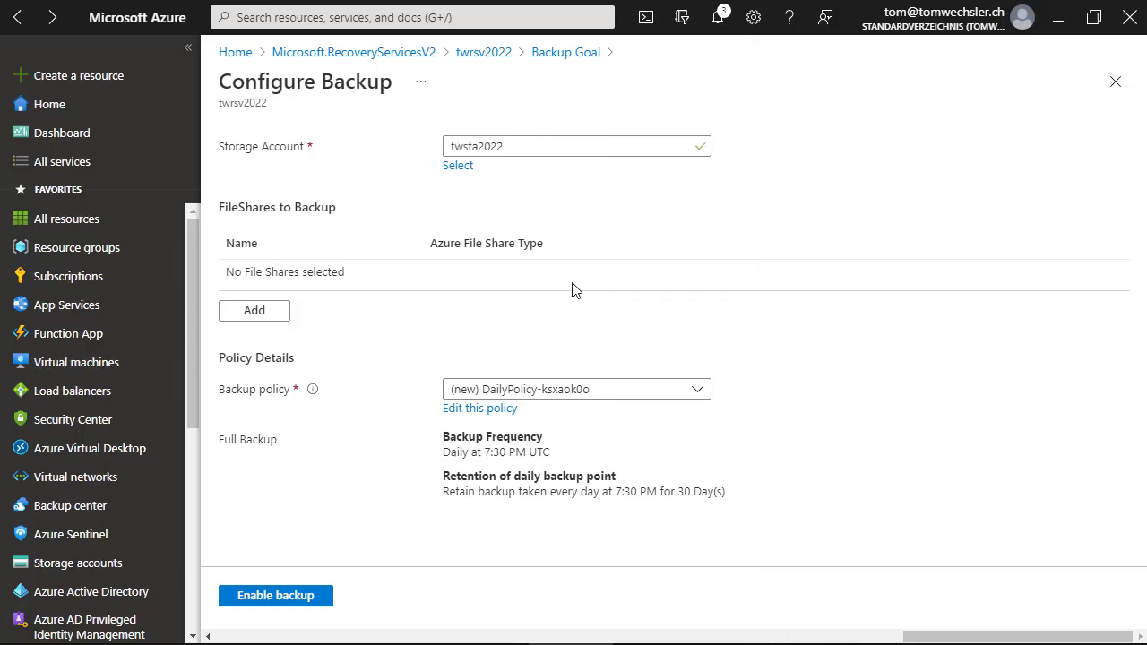
{"action": "left_click", "coordinate": [254, 311]}
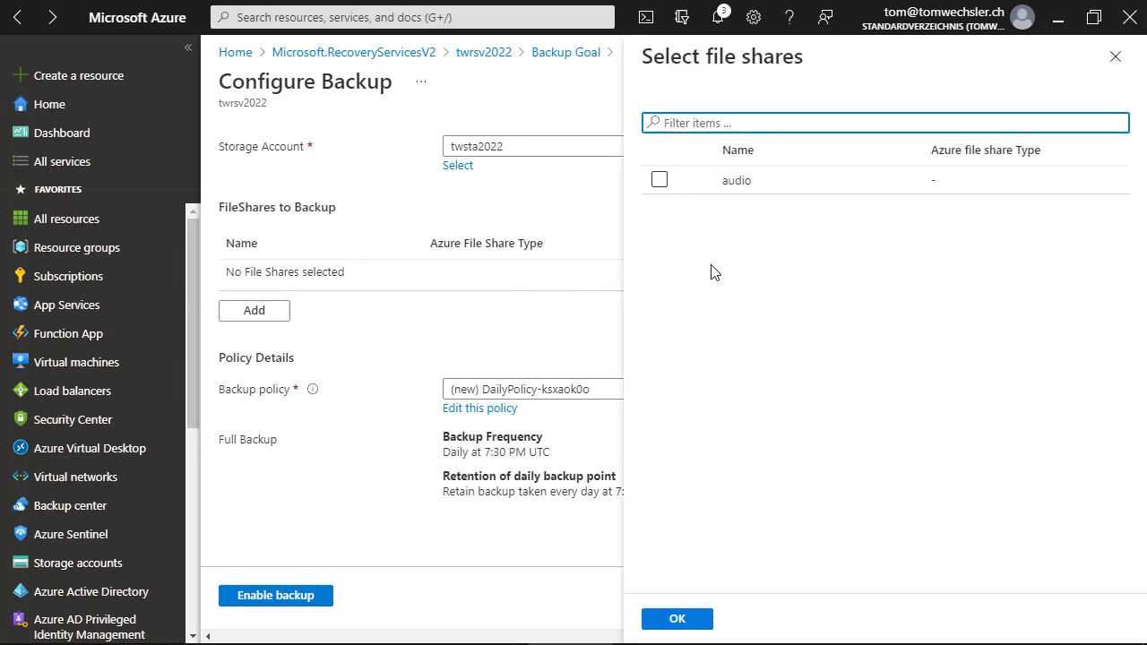
{"action": "left_click", "coordinate": [659, 181]}
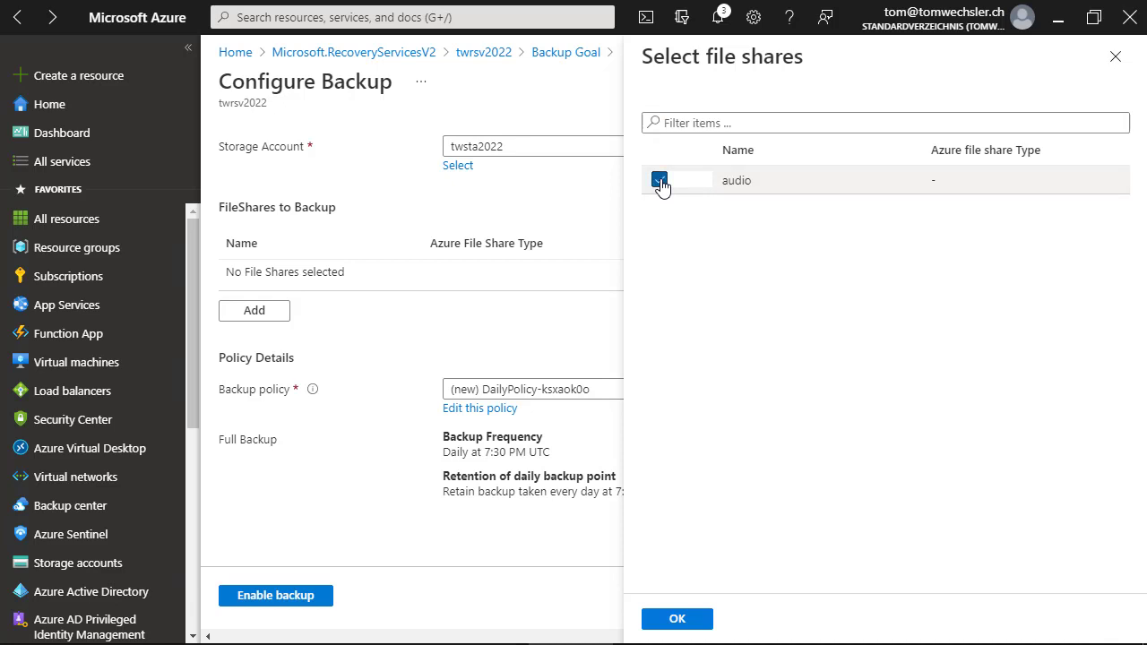
{"action": "left_click", "coordinate": [697, 618]}
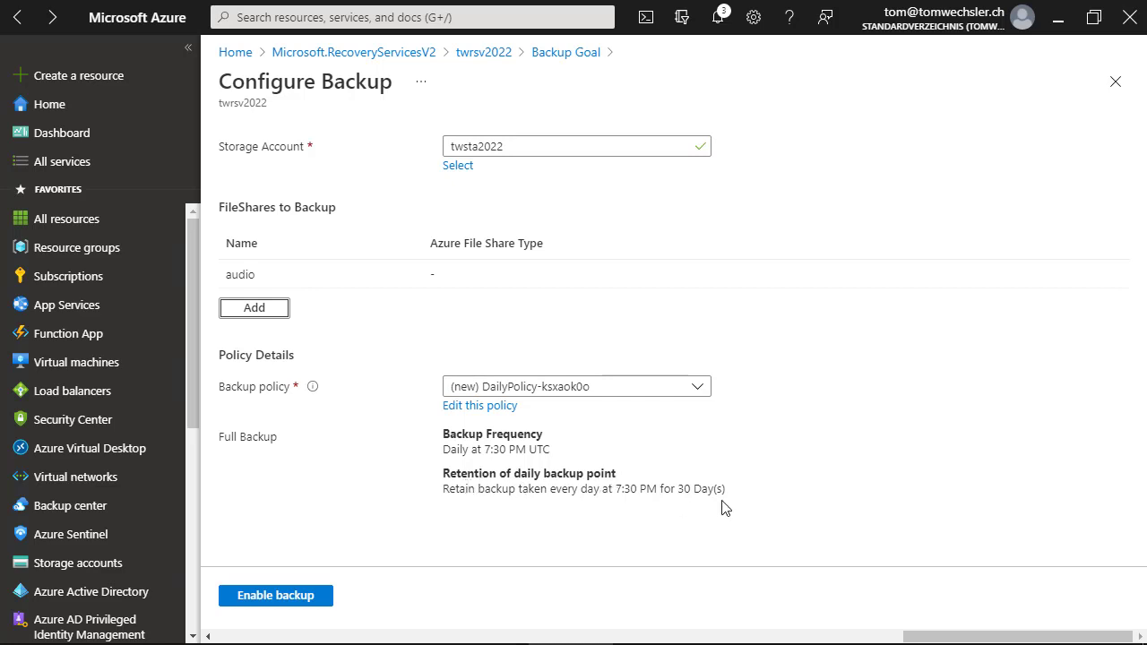
- Edit the daily backup policy and set its timezone to (UTC+01:00) Amsterdam, Berlin, Bern, Rome, Stockholm, Vienna
{"action": "left_click", "coordinate": [484, 406]}
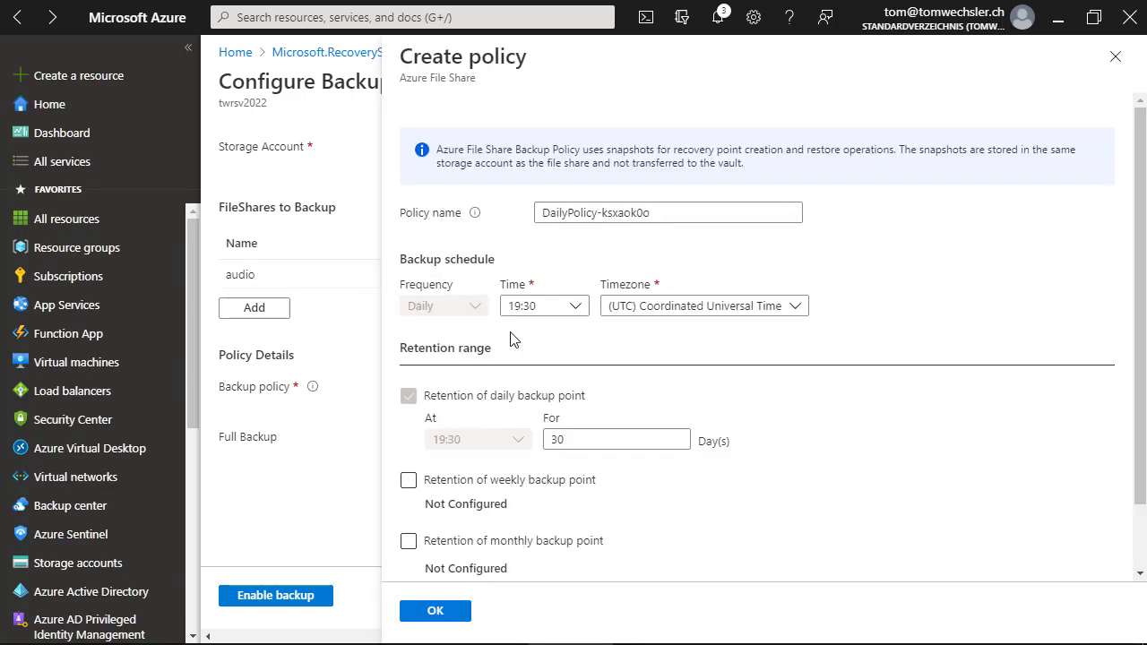
{"action": "left_click_drag", "start_coordinate": [660, 212], "coordinate": [528, 223]}
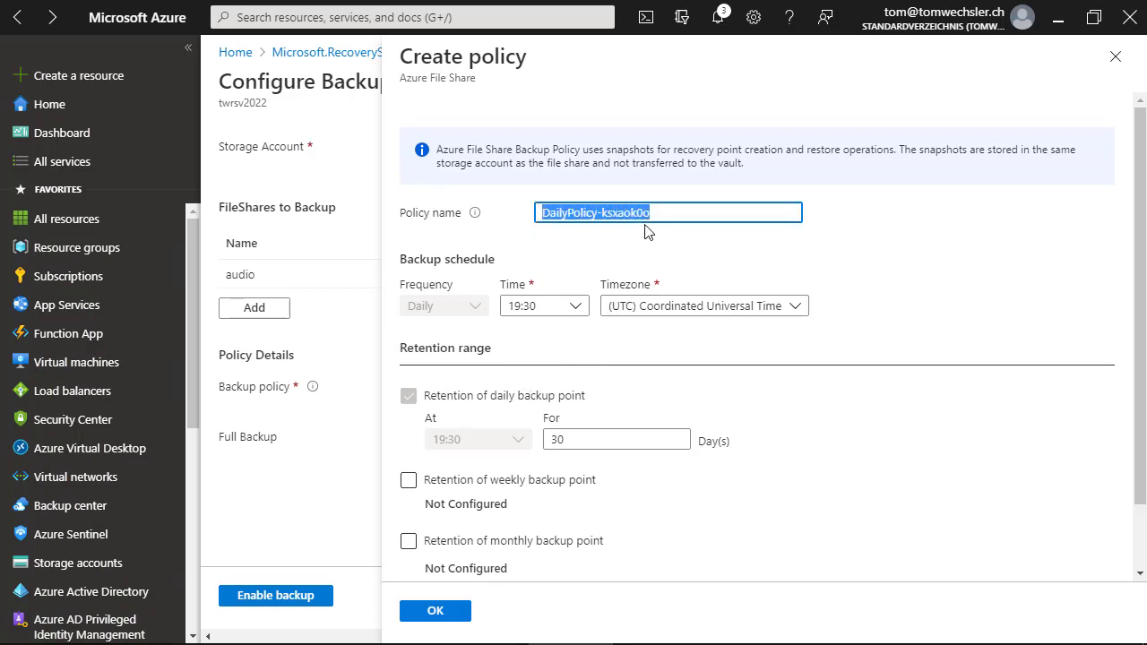
{"action": "scroll", "coordinate": [579, 259], "scroll_direction": "down", "scroll_amount": 1}
{"action": "left_click", "coordinate": [688, 235]}
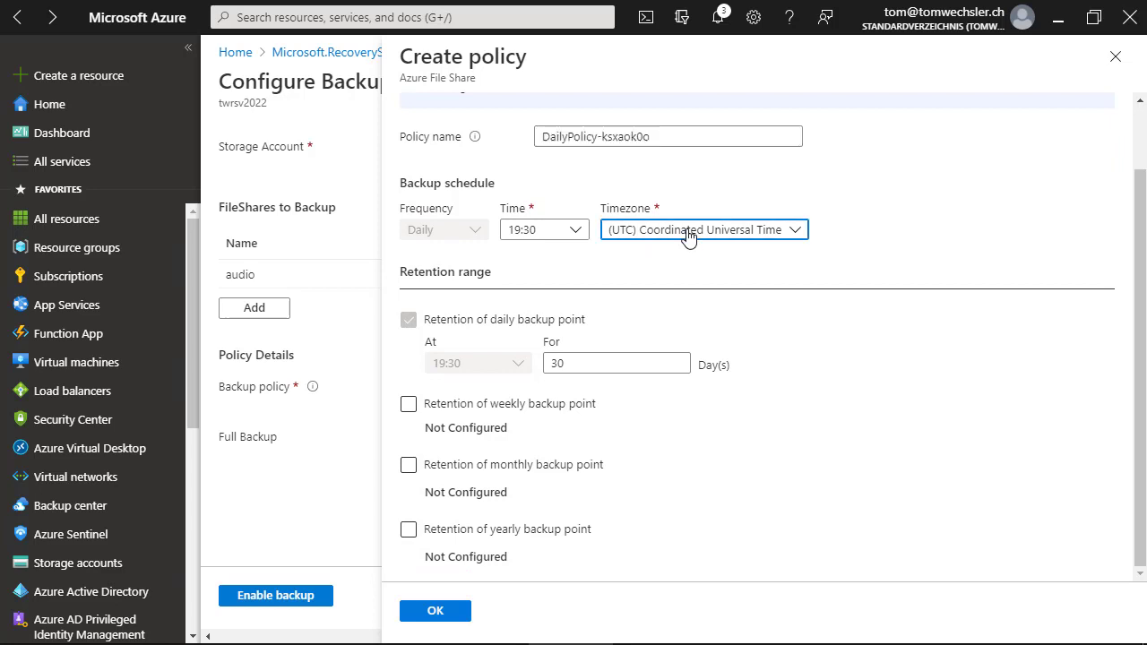
{"action": "scroll", "coordinate": [666, 408], "scroll_direction": "down", "scroll_amount": 15}
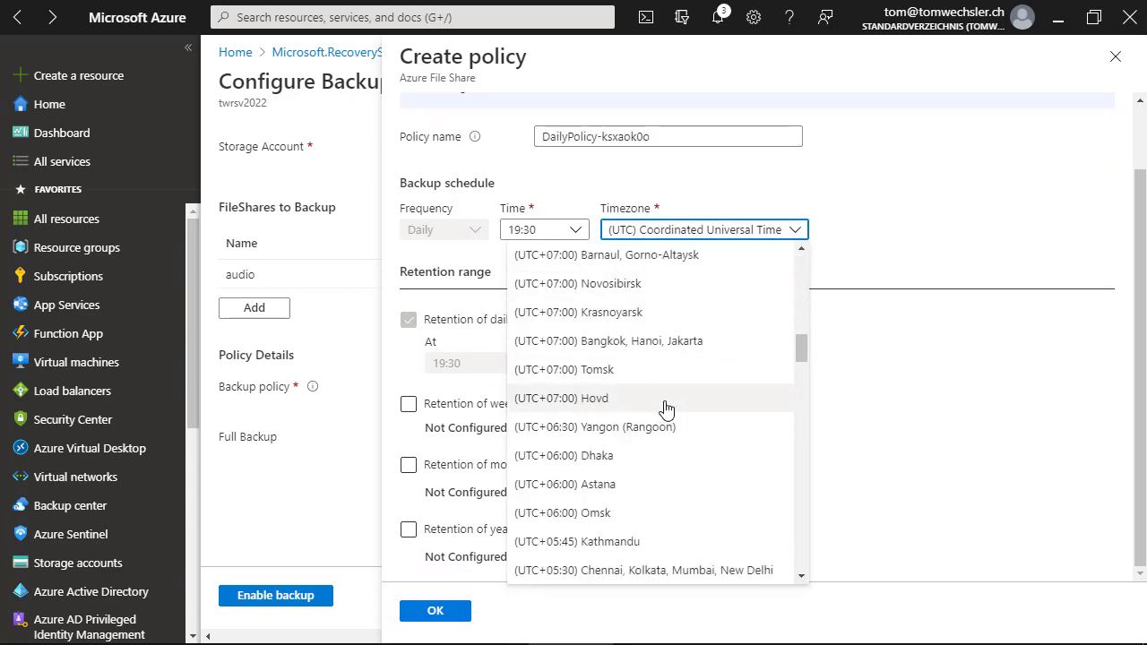
{"action": "scroll", "coordinate": [665, 409], "scroll_direction": "down", "scroll_amount": 8}
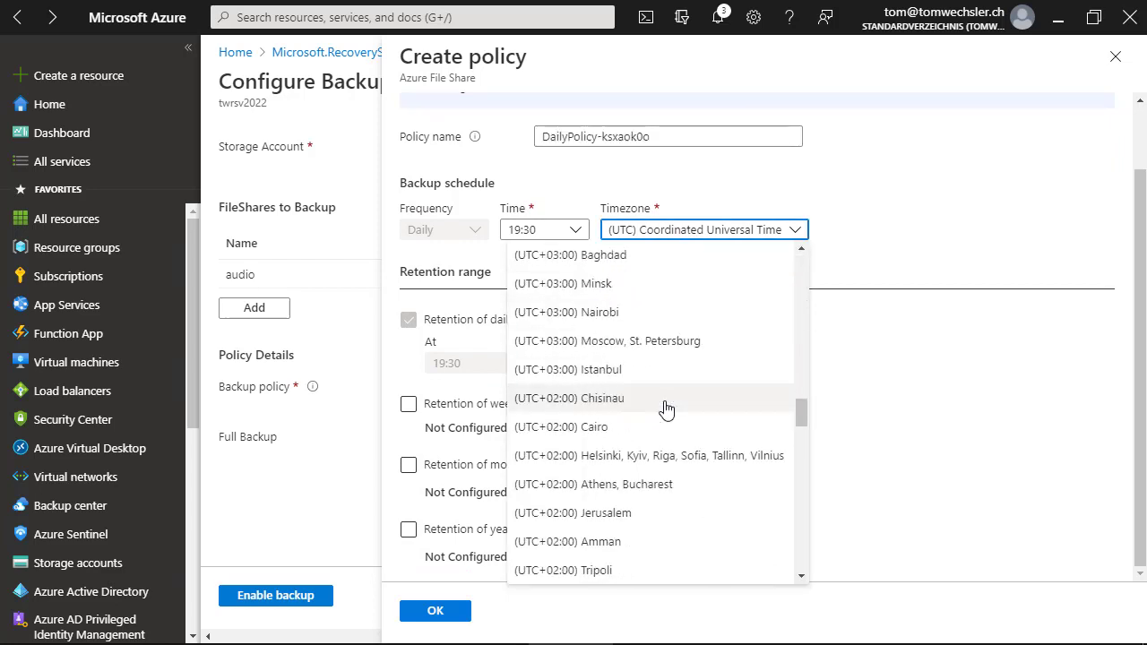
{"action": "scroll", "coordinate": [666, 409], "scroll_direction": "down", "scroll_amount": 3}
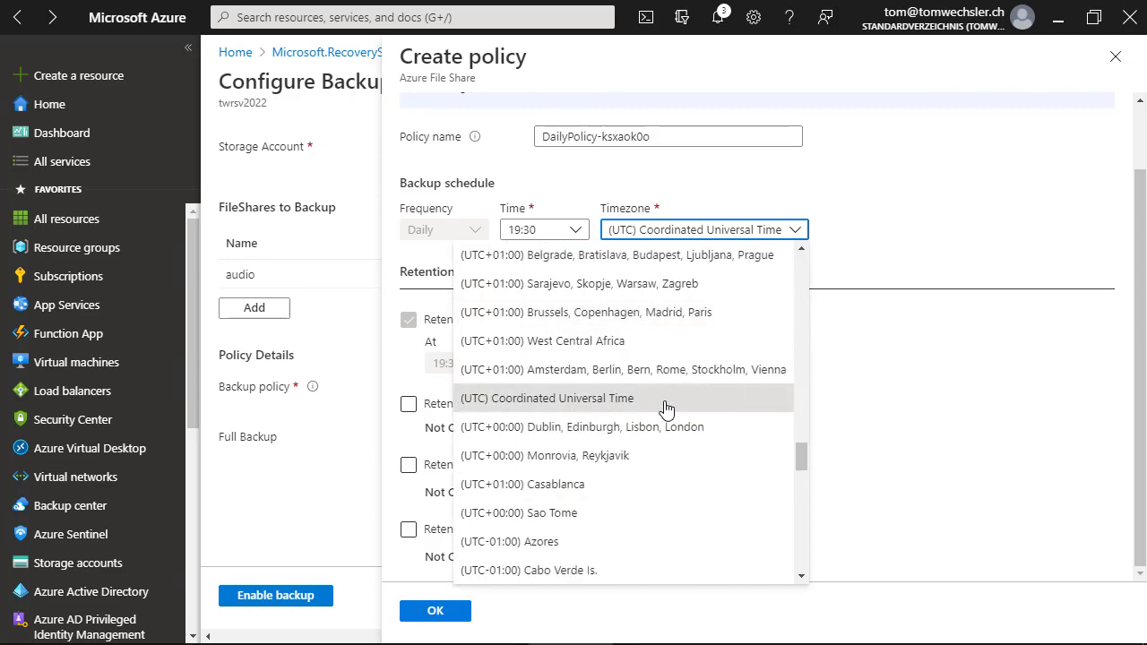
{"action": "left_click", "coordinate": [588, 370]}
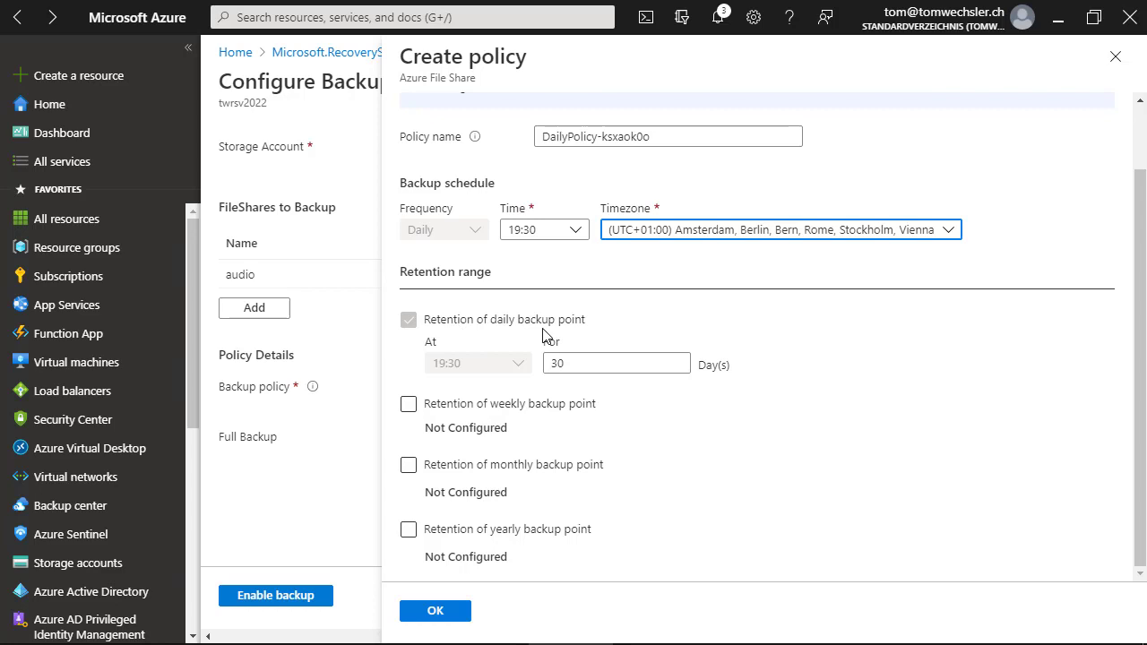
- Try the policy's weekly backup point retention option and turn it off again
{"action": "left_click", "coordinate": [520, 407]}
{"action": "left_click", "coordinate": [408, 408]}
{"action": "left_click", "coordinate": [409, 408]}
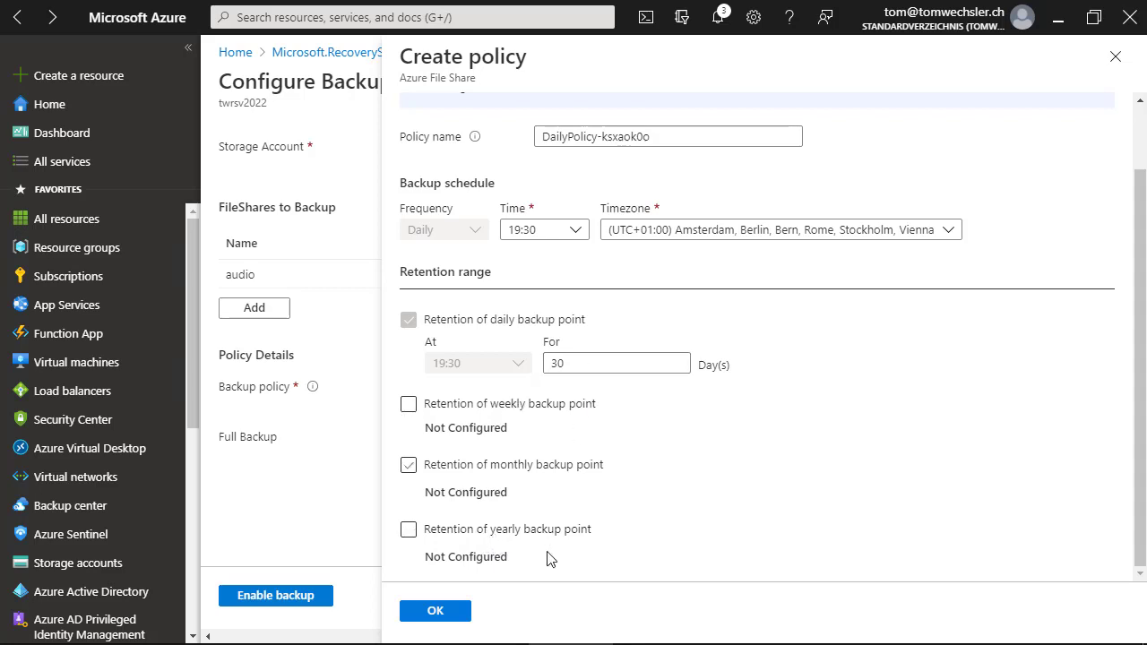
- Accept the edited backup policy and enable the backup of the audio file share
{"action": "left_click", "coordinate": [452, 613]}
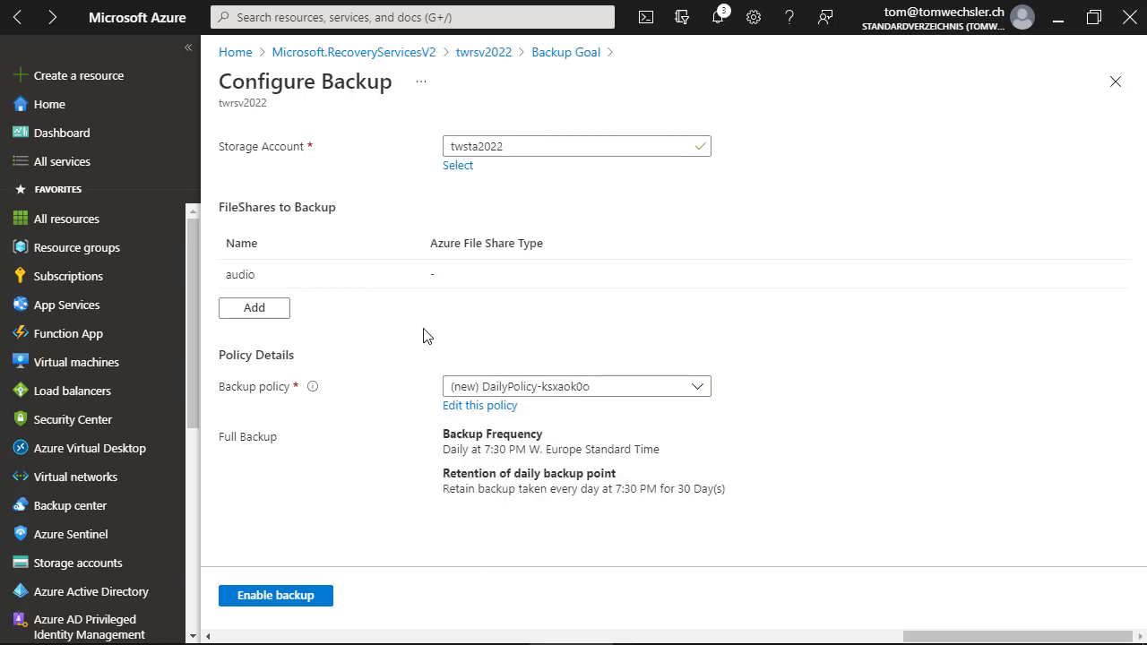
{"action": "left_click", "coordinate": [286, 602]}
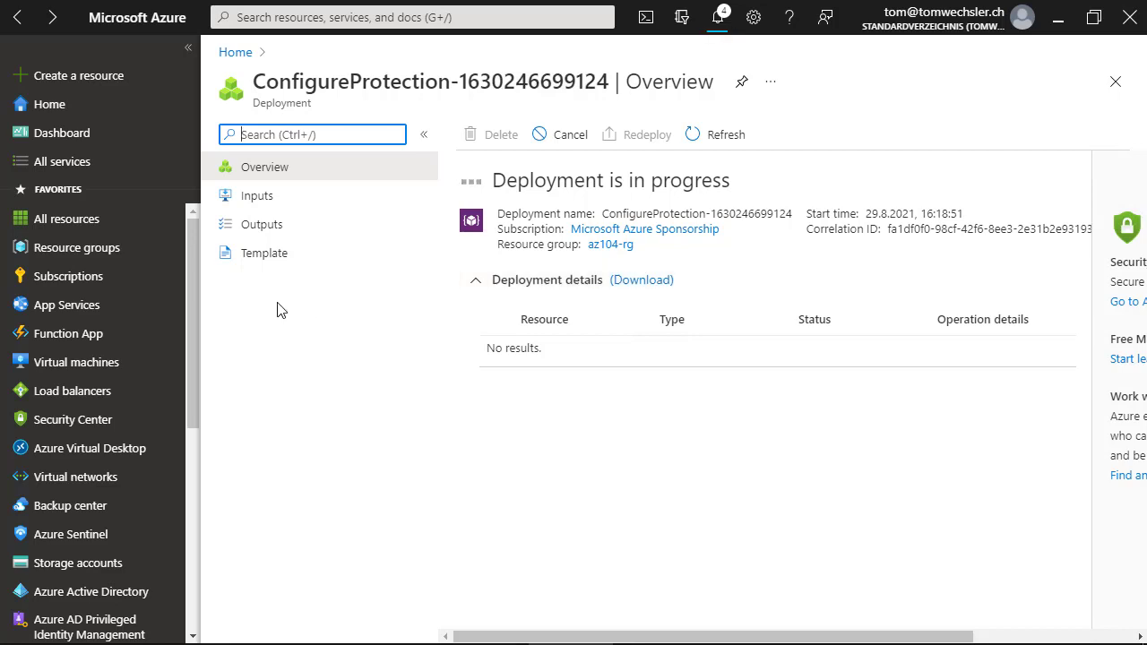
- Try configuring a backup from Backup center with datasource type Azure Files (Azure Storage) and vault twrsv2022, and leave it without enabling
{"action": "left_click", "coordinate": [69, 509]}
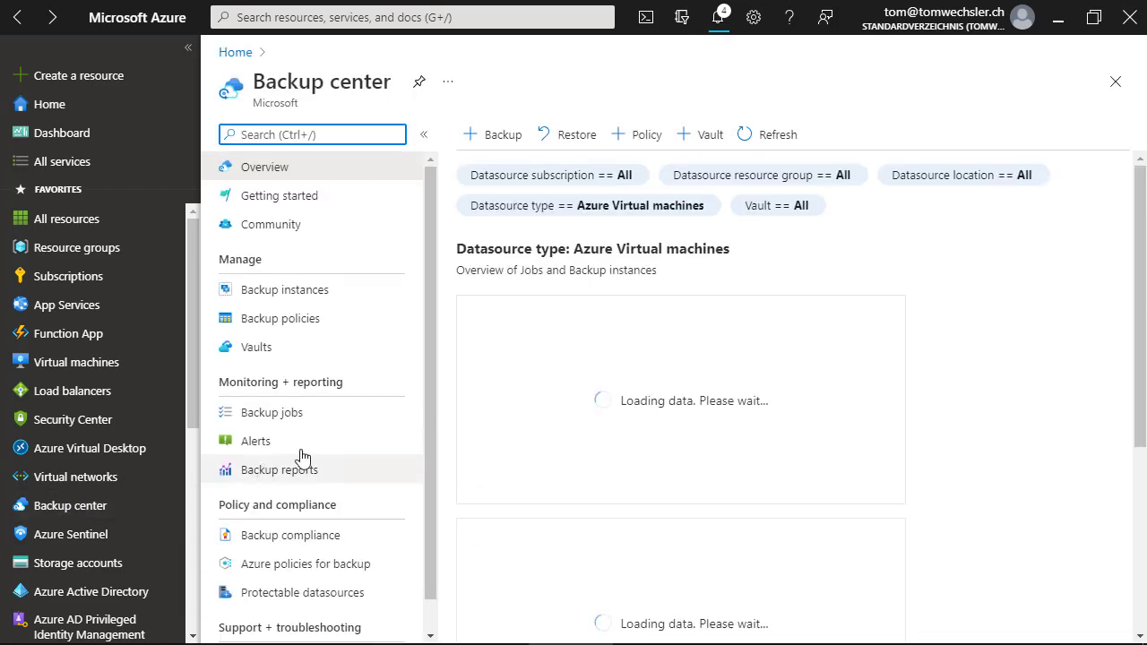
{"action": "left_click", "coordinate": [503, 136]}
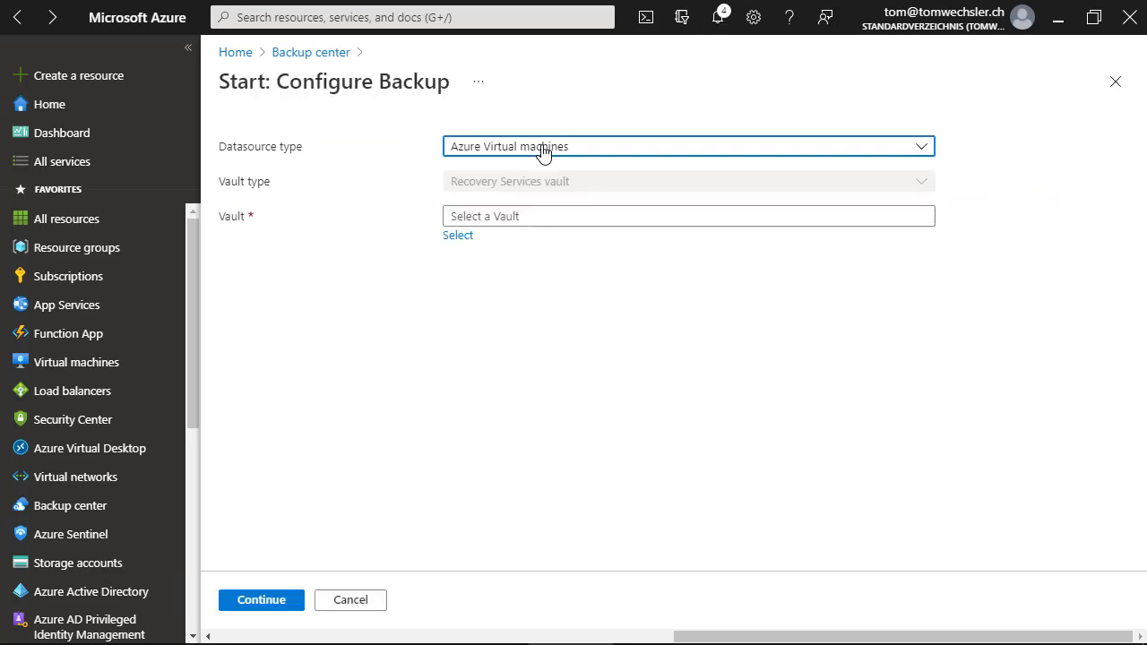
{"action": "left_click", "coordinate": [542, 153]}
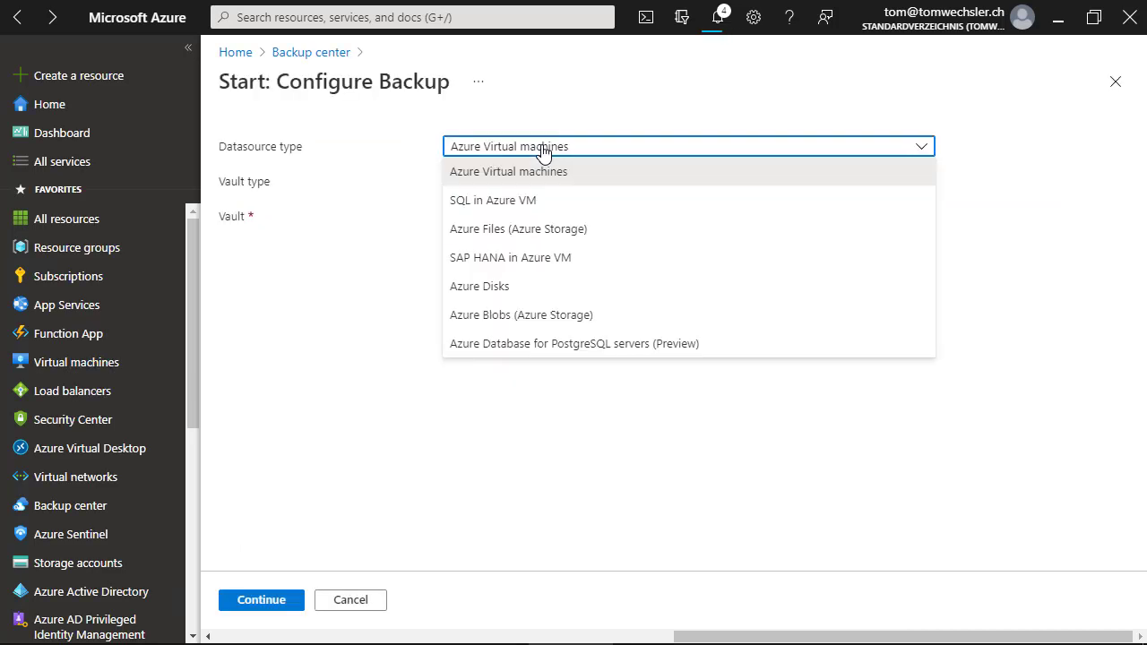
{"action": "left_click", "coordinate": [512, 230]}
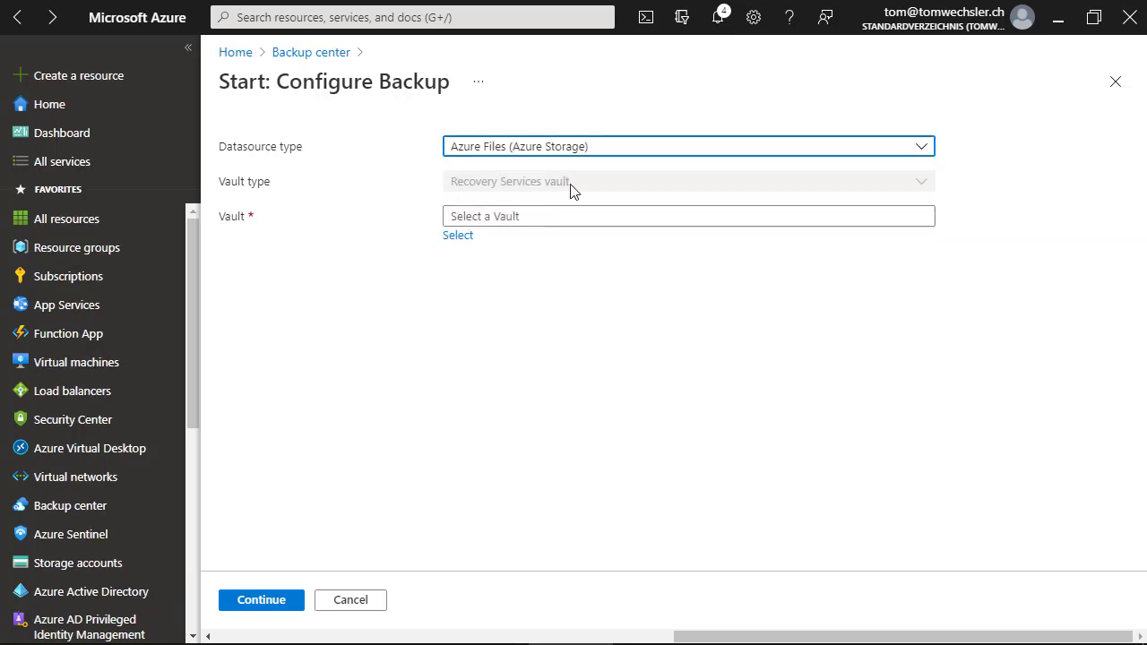
{"action": "left_click", "coordinate": [482, 219]}
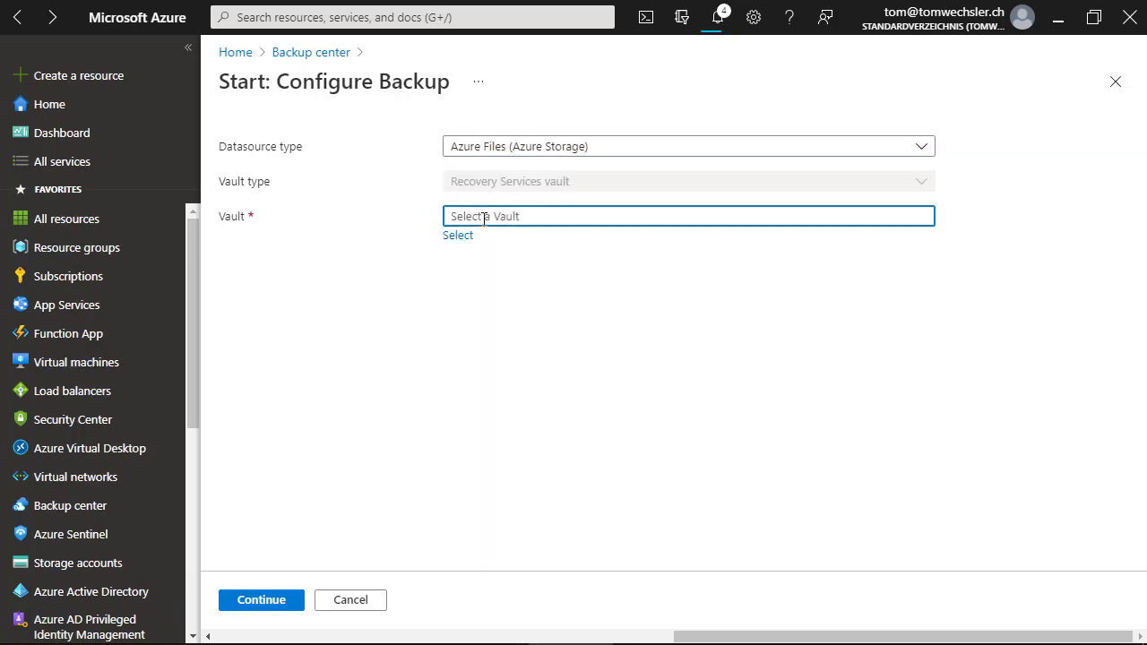
{"action": "left_click", "coordinate": [457, 236]}
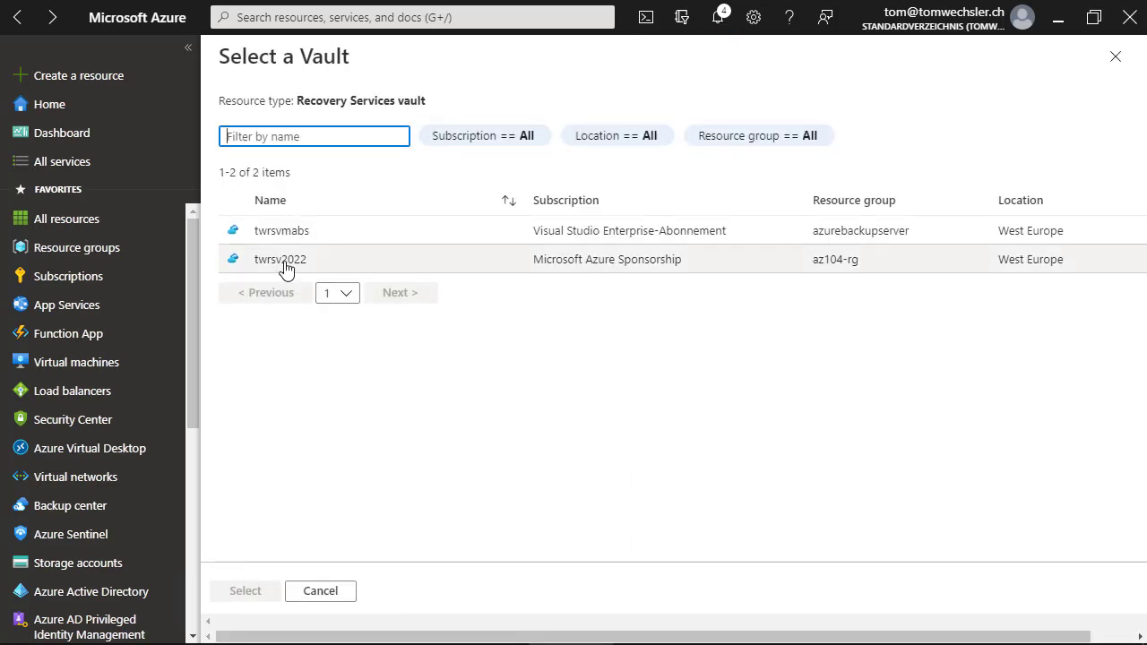
{"action": "left_click", "coordinate": [283, 264]}
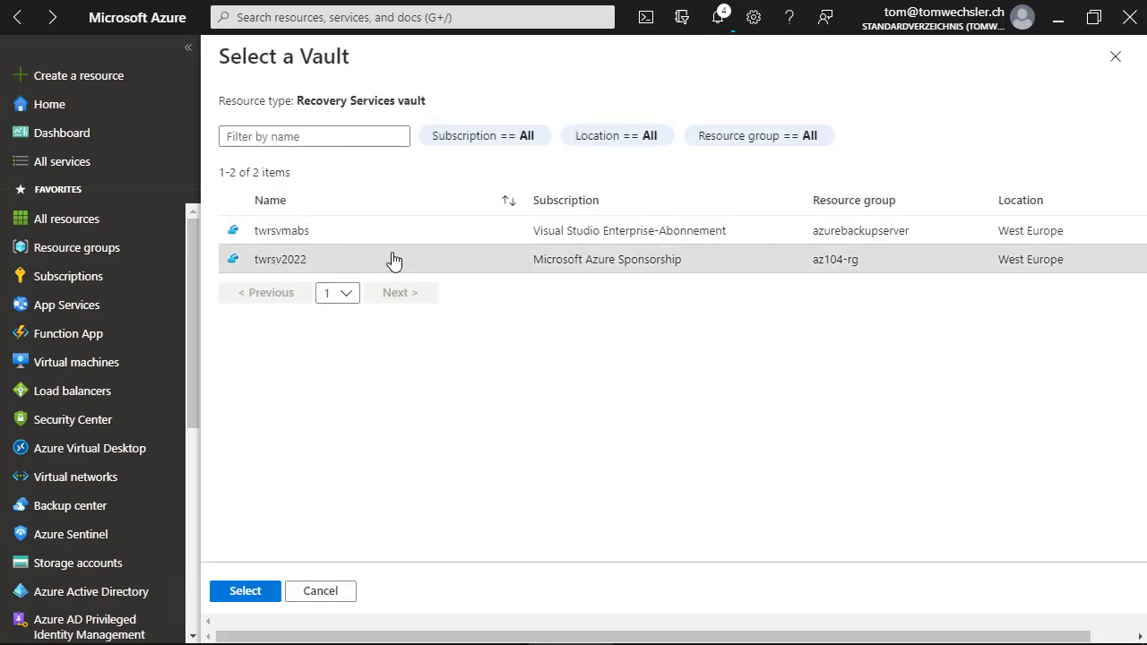
{"action": "left_click", "coordinate": [267, 592]}
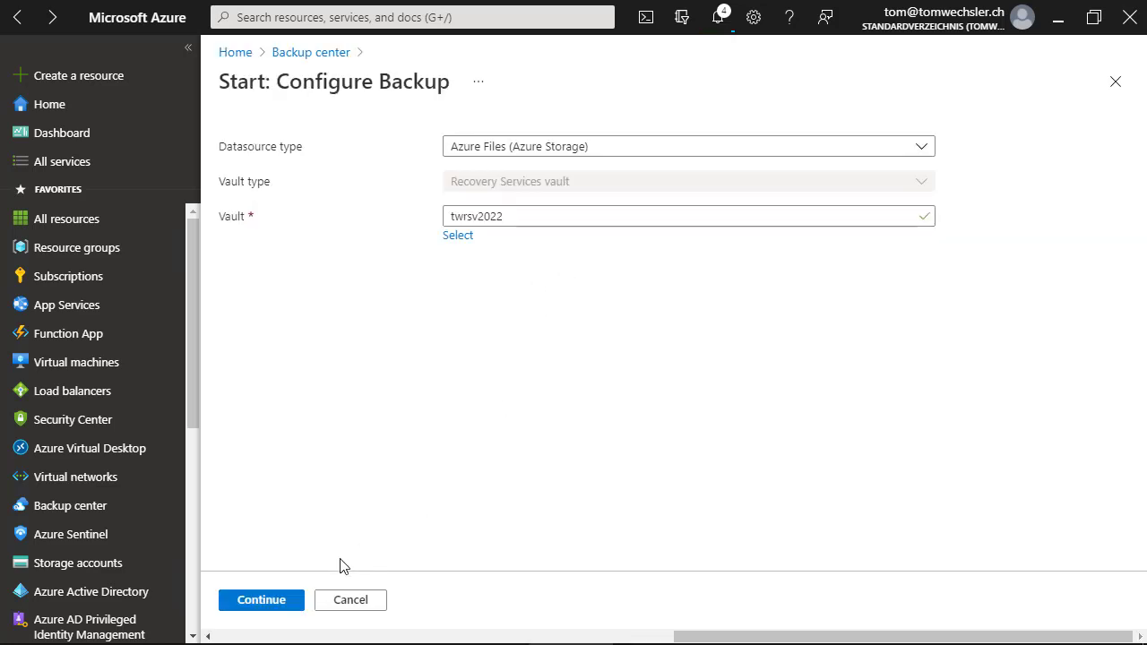
{"action": "left_click", "coordinate": [280, 591]}
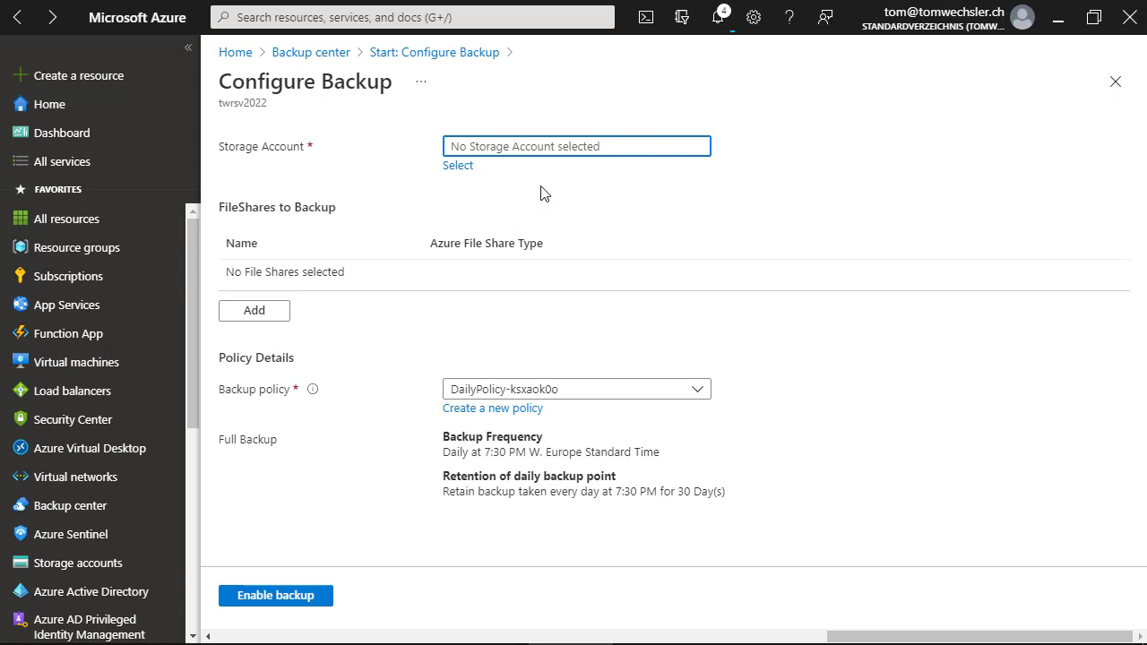
{"action": "left_click", "coordinate": [1117, 86]}
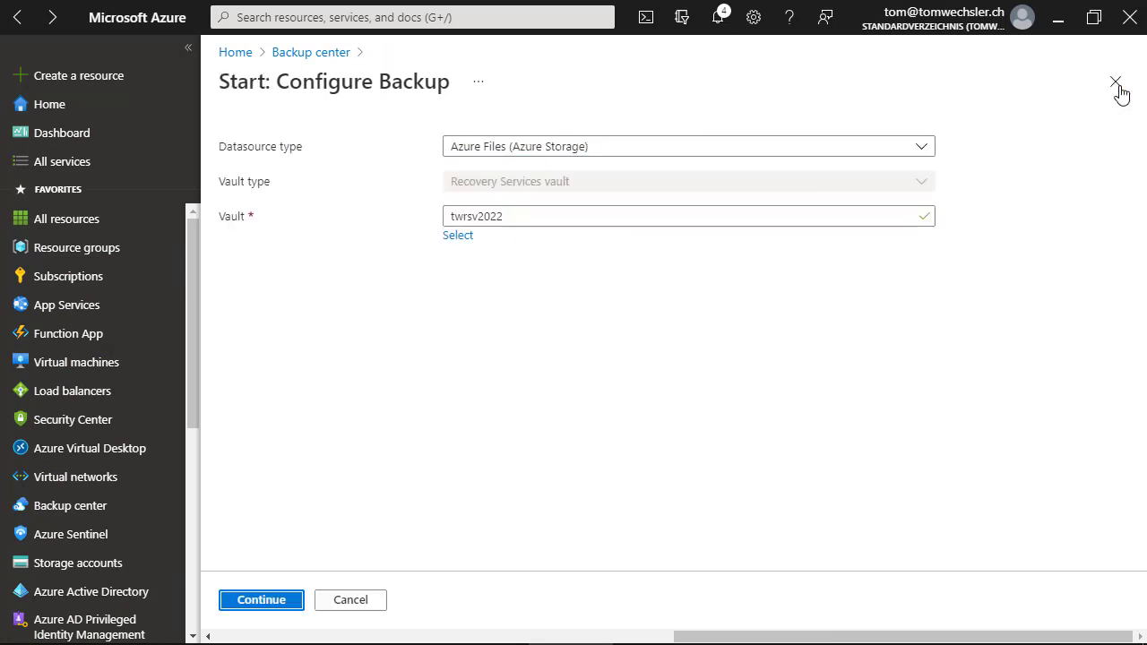
{"action": "left_click", "coordinate": [1117, 90]}
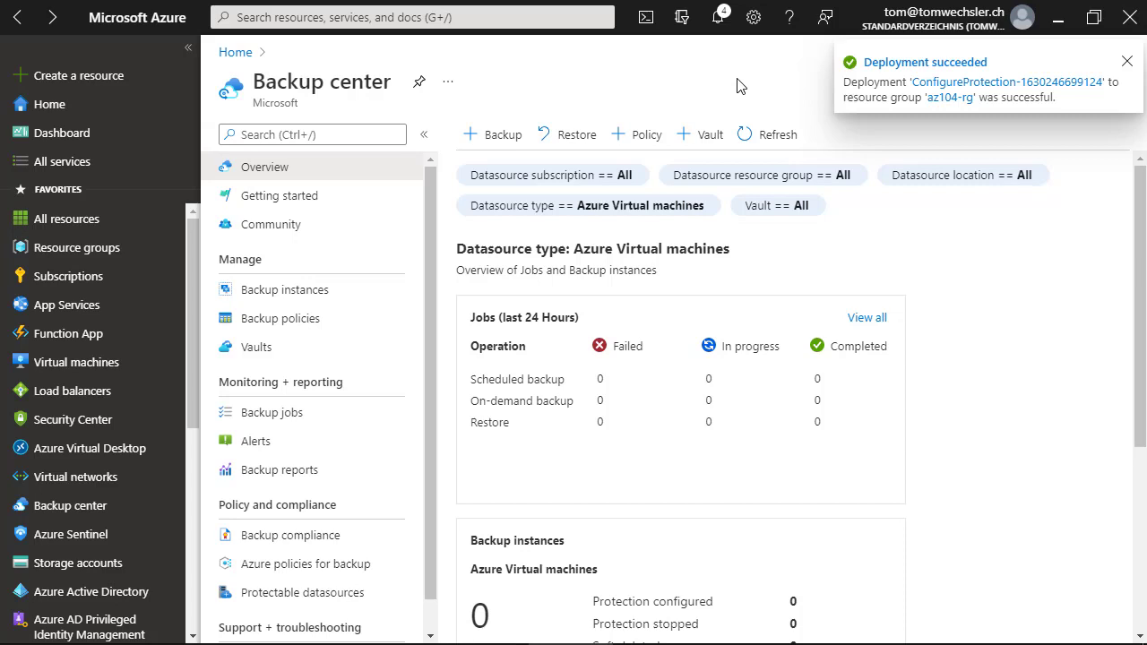
- Check the latest backup configuration deployment through its notification and go to the deployed resource
{"action": "left_click", "coordinate": [723, 16]}
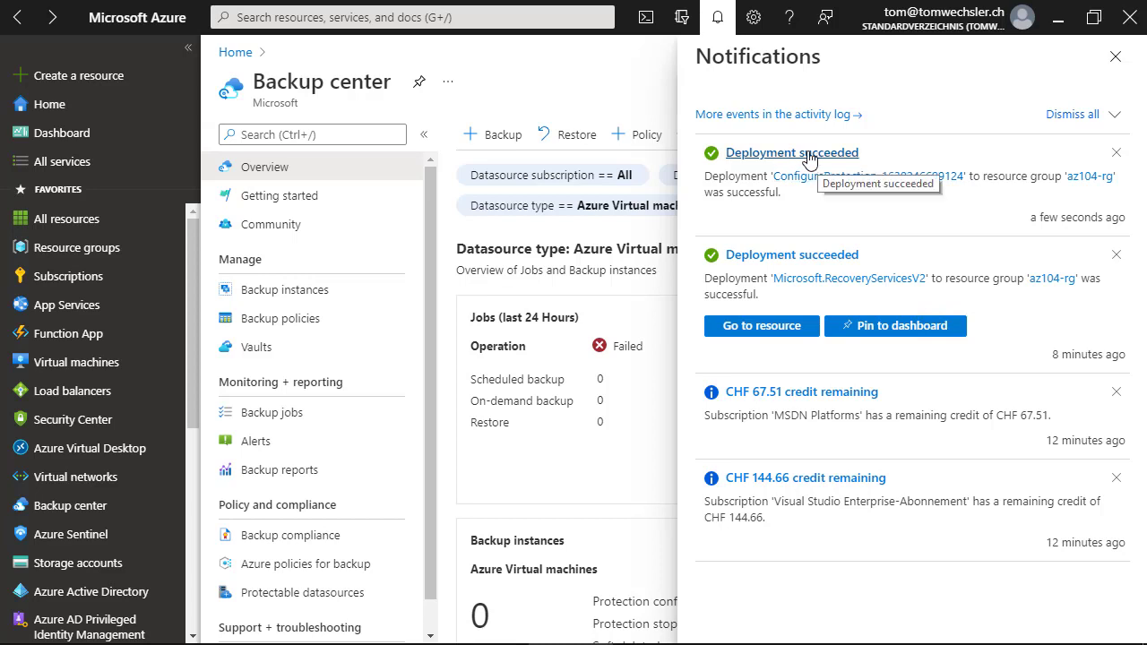
{"action": "left_click", "coordinate": [808, 155]}
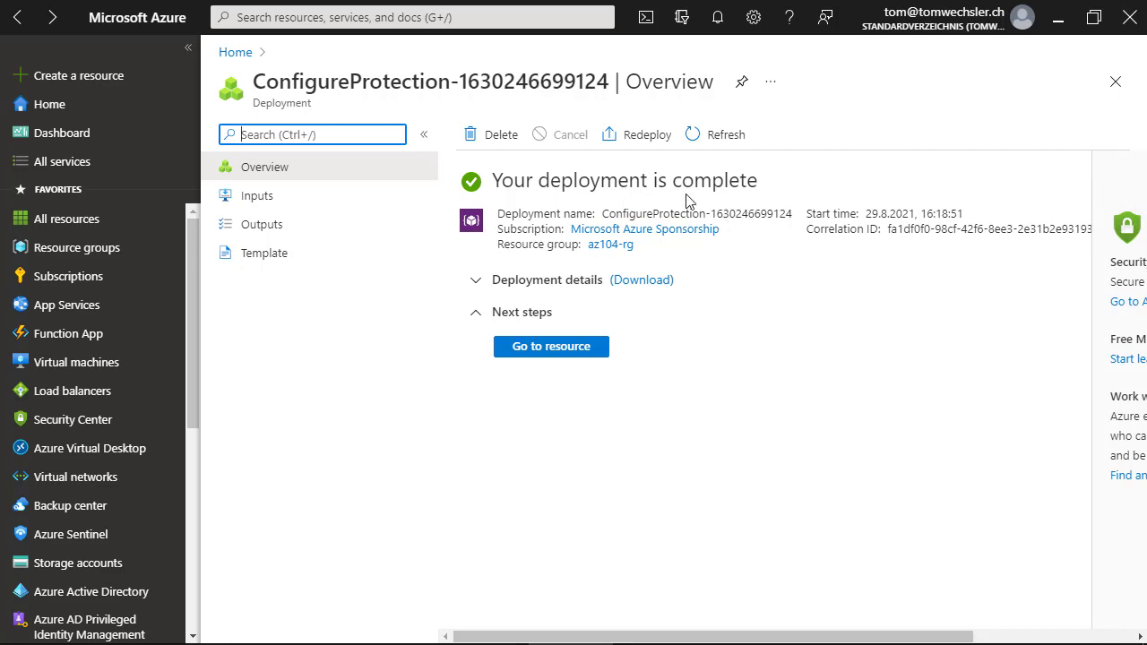
{"action": "left_click", "coordinate": [561, 350]}
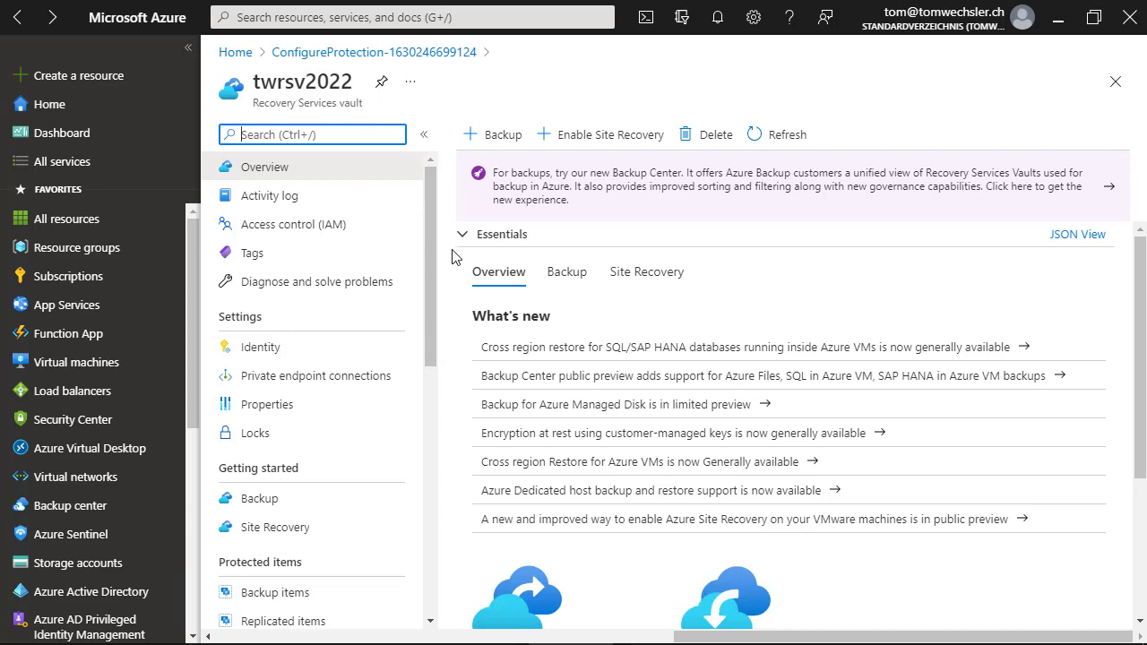
- Inspect the audio share among the vault's Azure Storage (Azure Files) backup items, including its on-demand backup option, and return to the vault
{"action": "left_click_drag", "start_coordinate": [431, 229], "coordinate": [432, 353]}
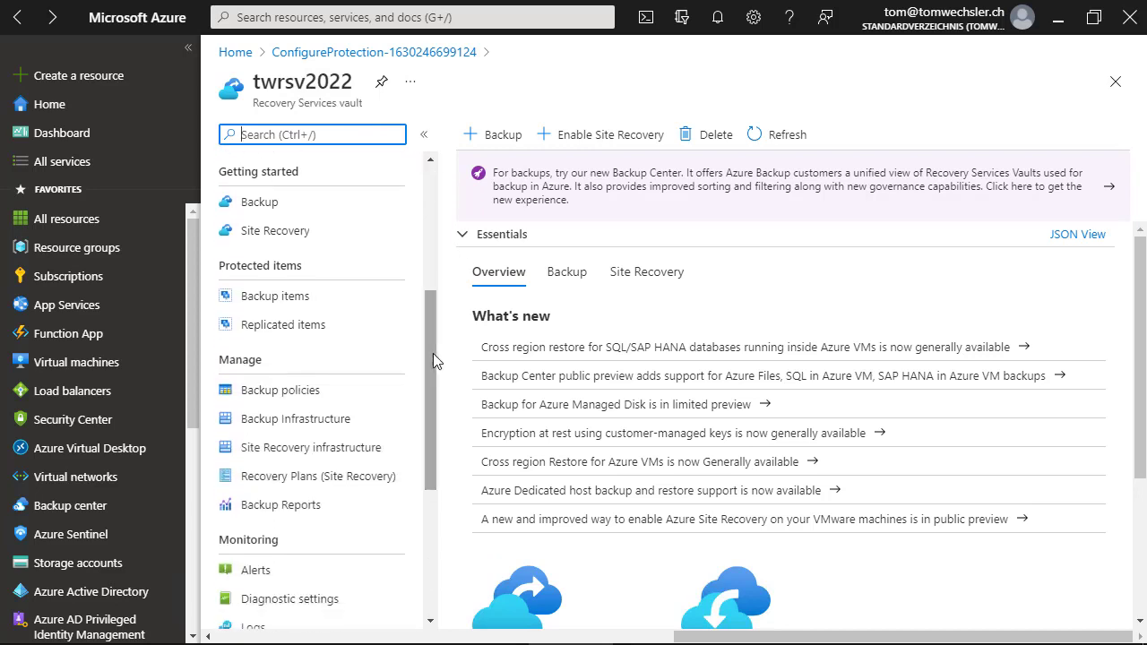
{"action": "left_click", "coordinate": [266, 305]}
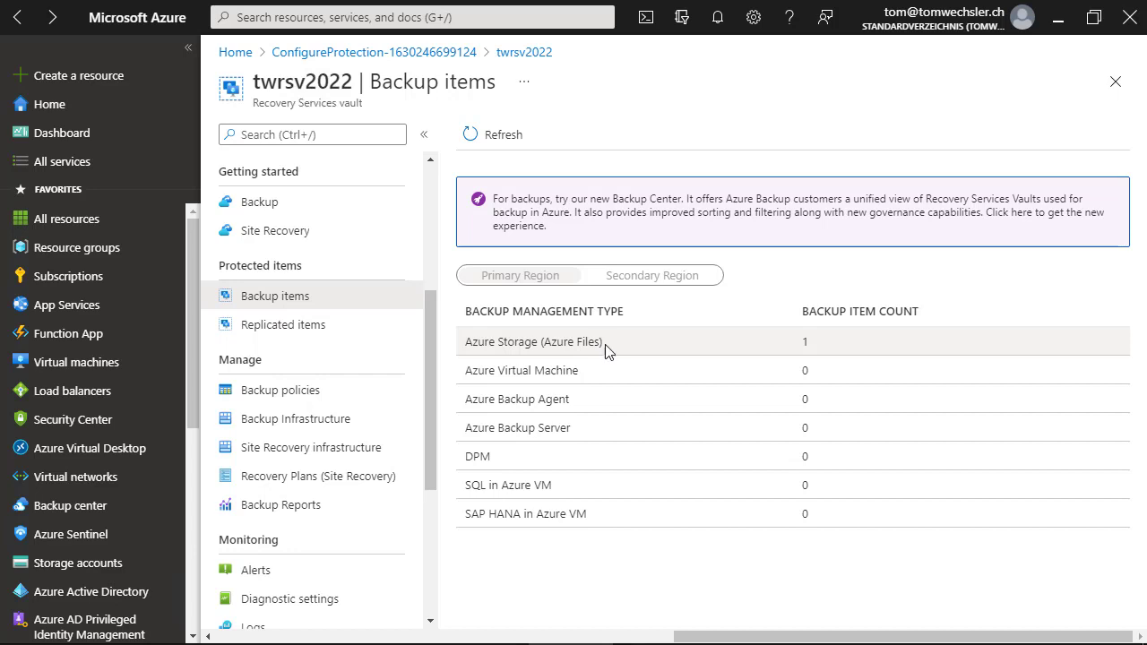
{"action": "left_click", "coordinate": [780, 347]}
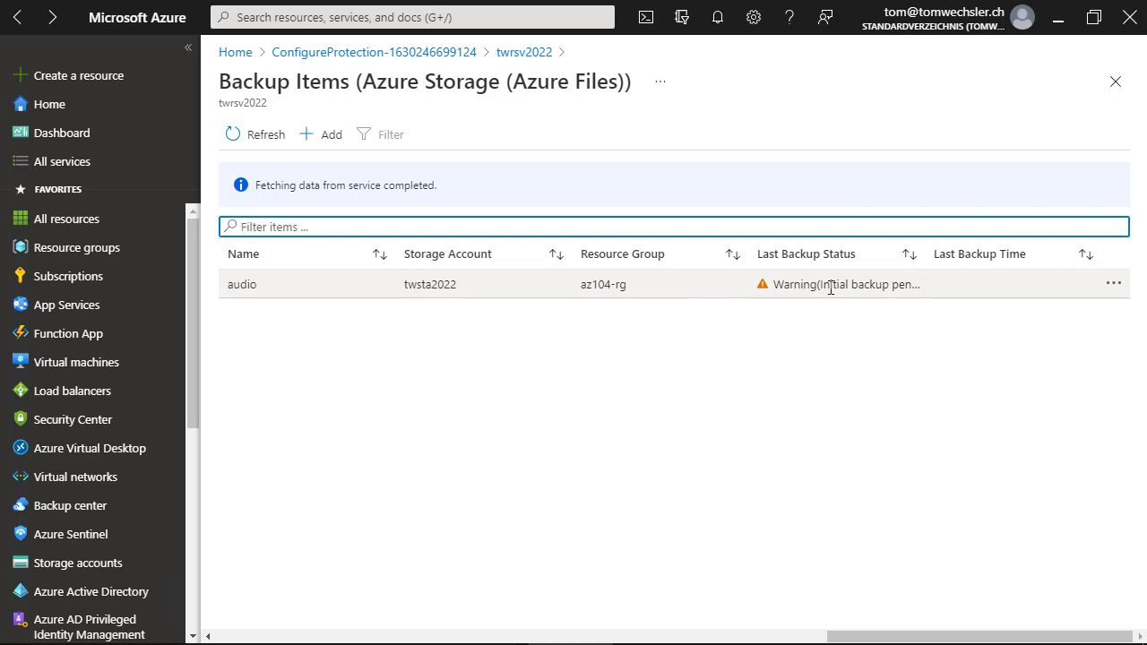
{"action": "left_click", "coordinate": [803, 286]}
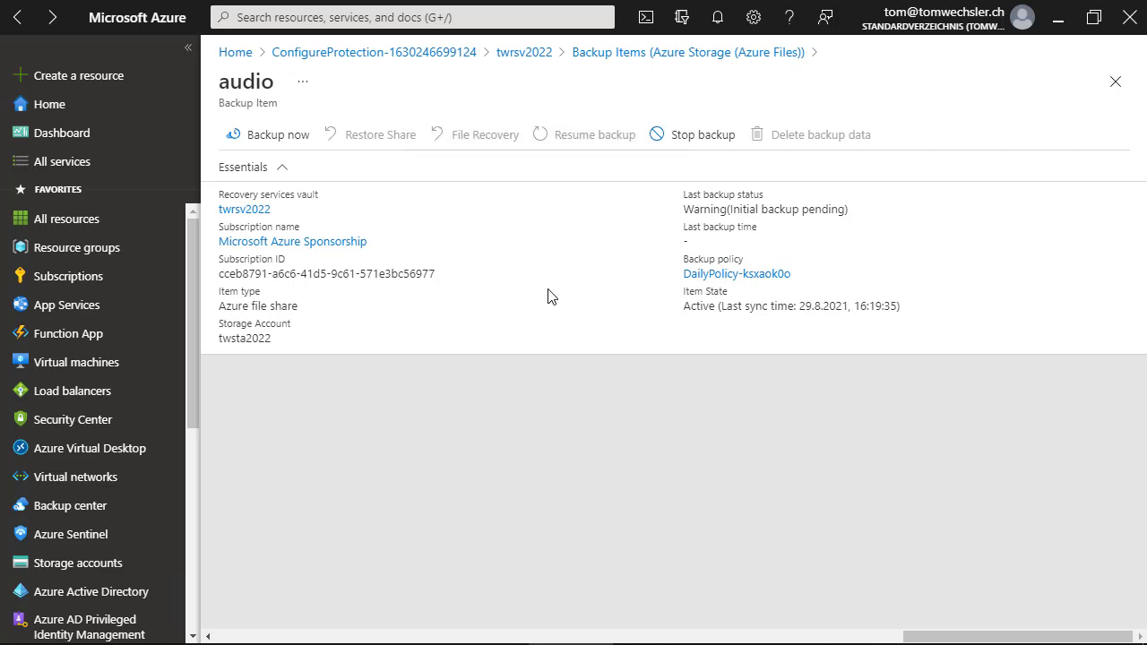
{"action": "left_click", "coordinate": [264, 136]}
{"action": "left_click", "coordinate": [534, 55]}
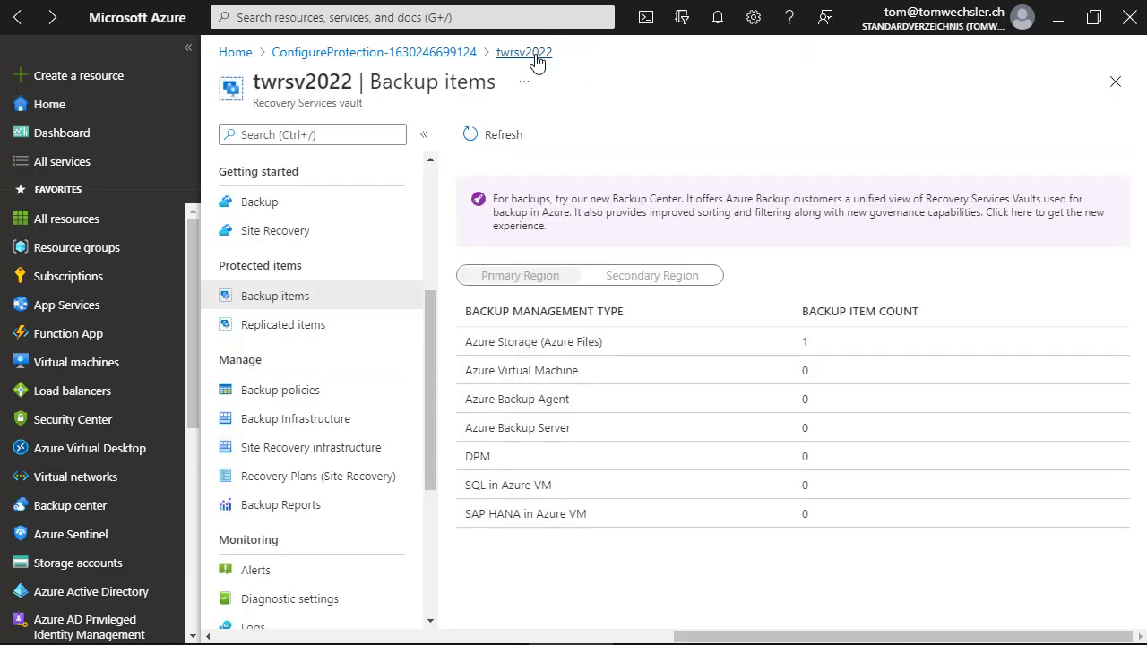
- Try turning on email notifications for twrsv2022's backup alerts, discard the change and return to the vault's overview
{"action": "left_click_drag", "start_coordinate": [428, 322], "coordinate": [431, 459]}
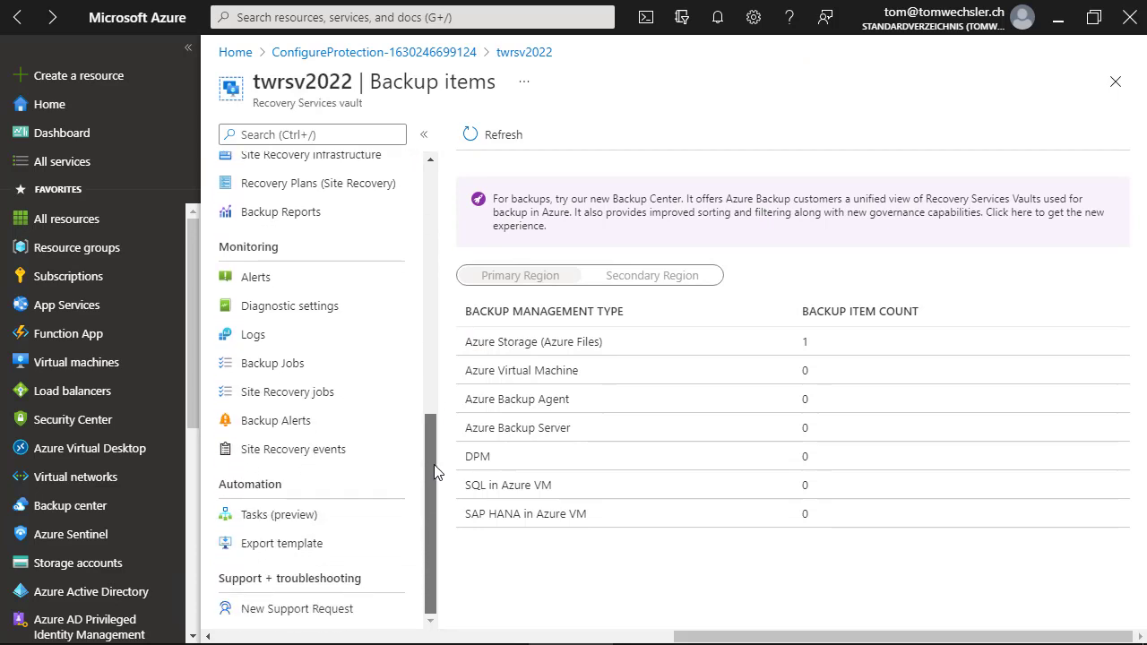
{"action": "left_click", "coordinate": [276, 422]}
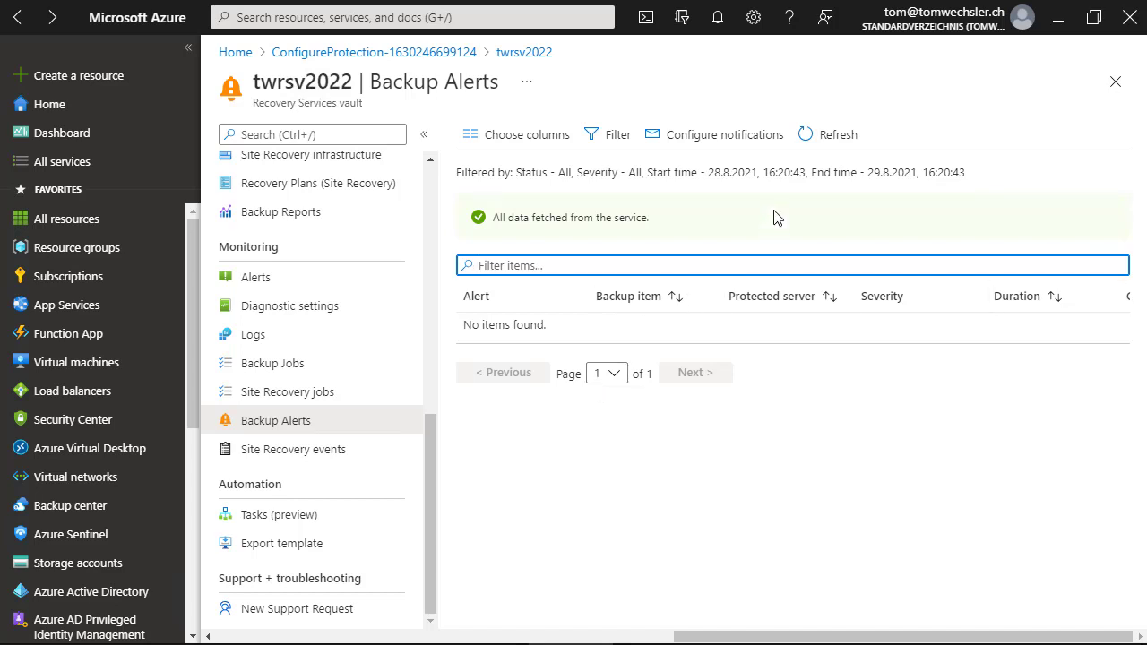
{"action": "left_click", "coordinate": [733, 139]}
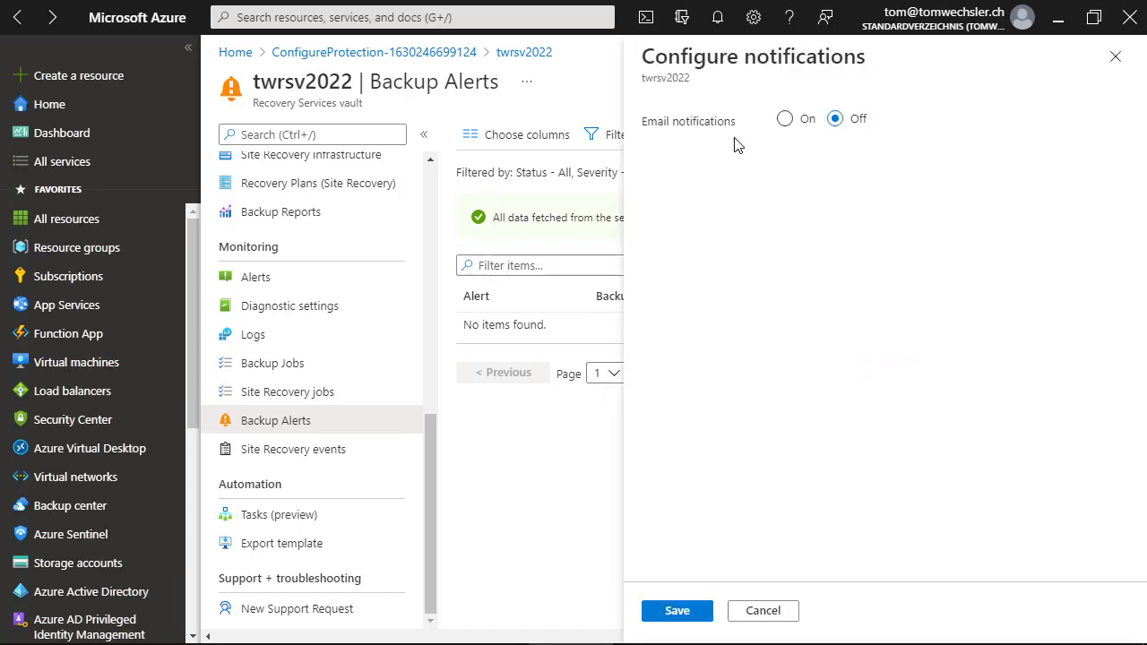
{"action": "left_click", "coordinate": [783, 123]}
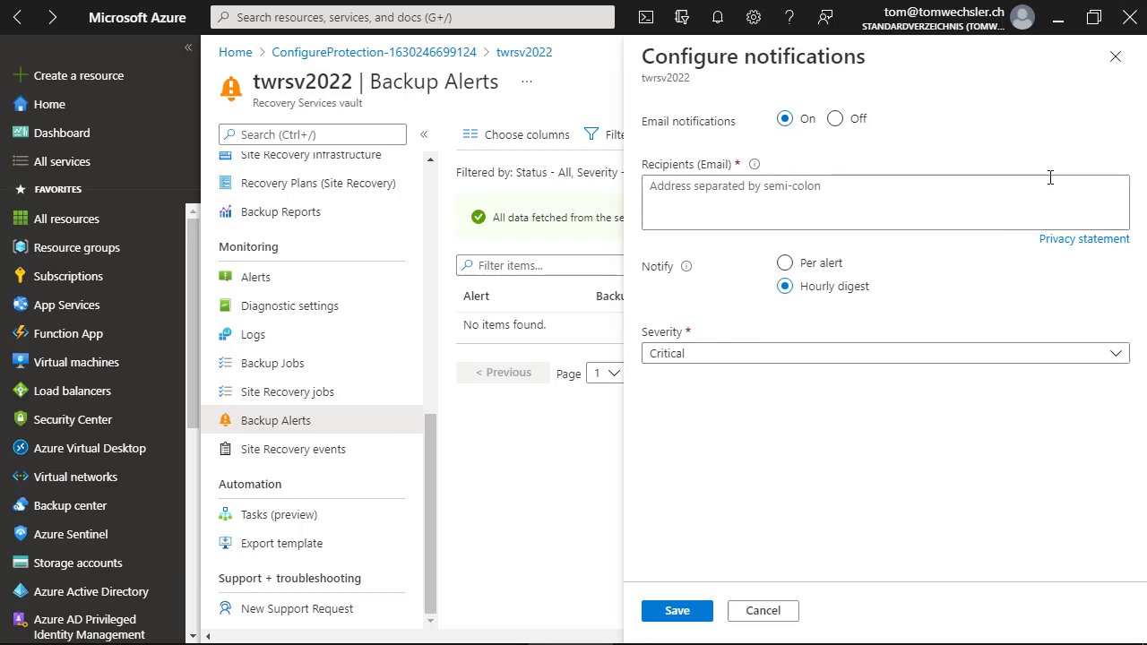
{"action": "left_click", "coordinate": [1115, 57]}
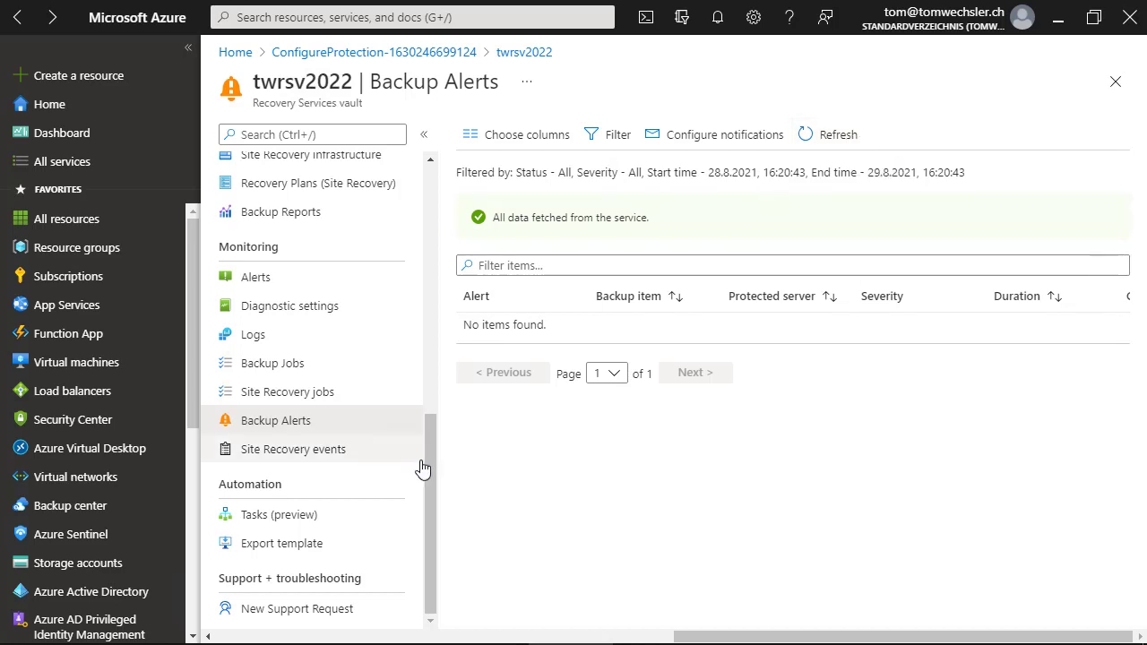
{"action": "left_click_drag", "start_coordinate": [431, 415], "coordinate": [412, 164]}
{"action": "left_click", "coordinate": [315, 167]}
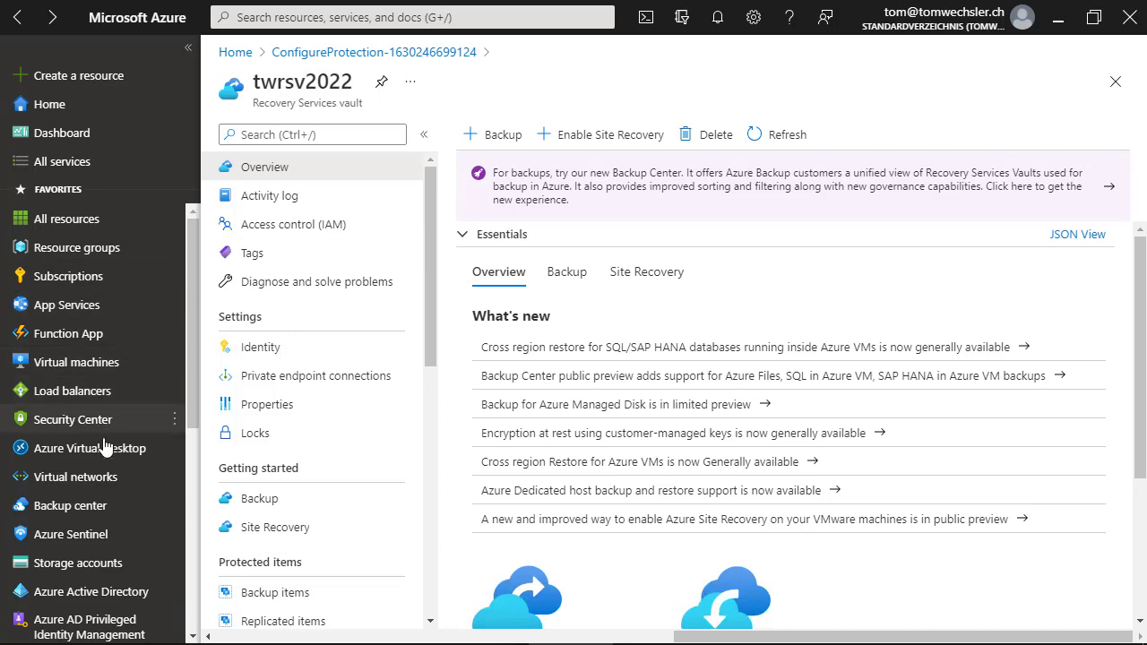
- Open the vault list in Backup center, review the vault types offered for a new vault, and return to the list without creating one
{"action": "left_click", "coordinate": [79, 507]}
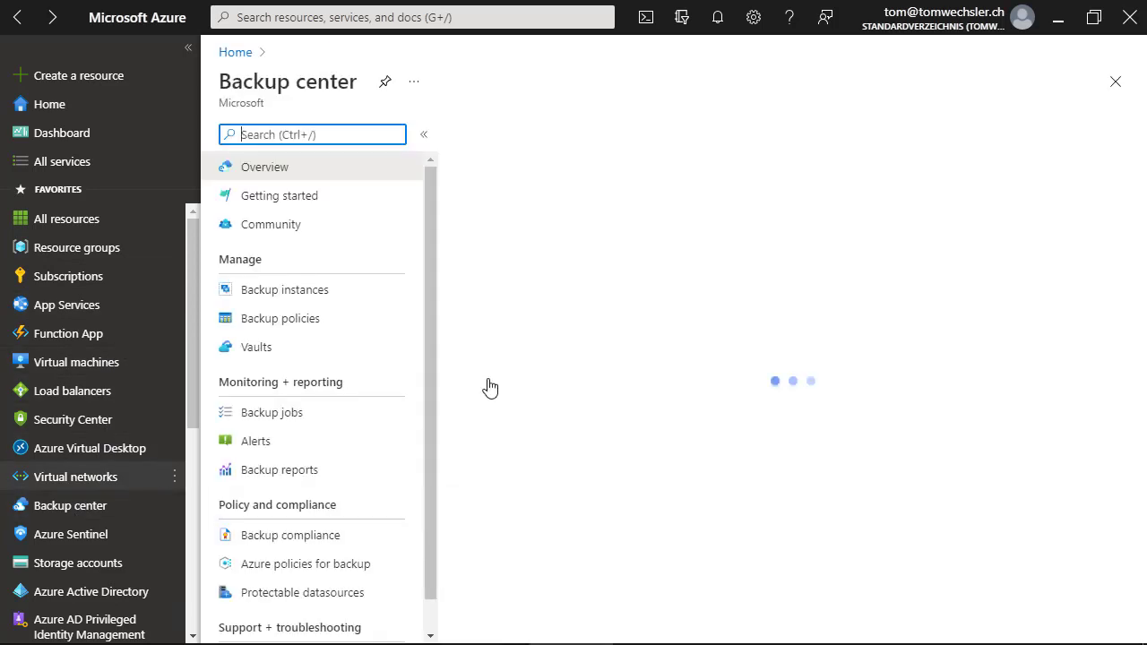
{"action": "left_click", "coordinate": [269, 349]}
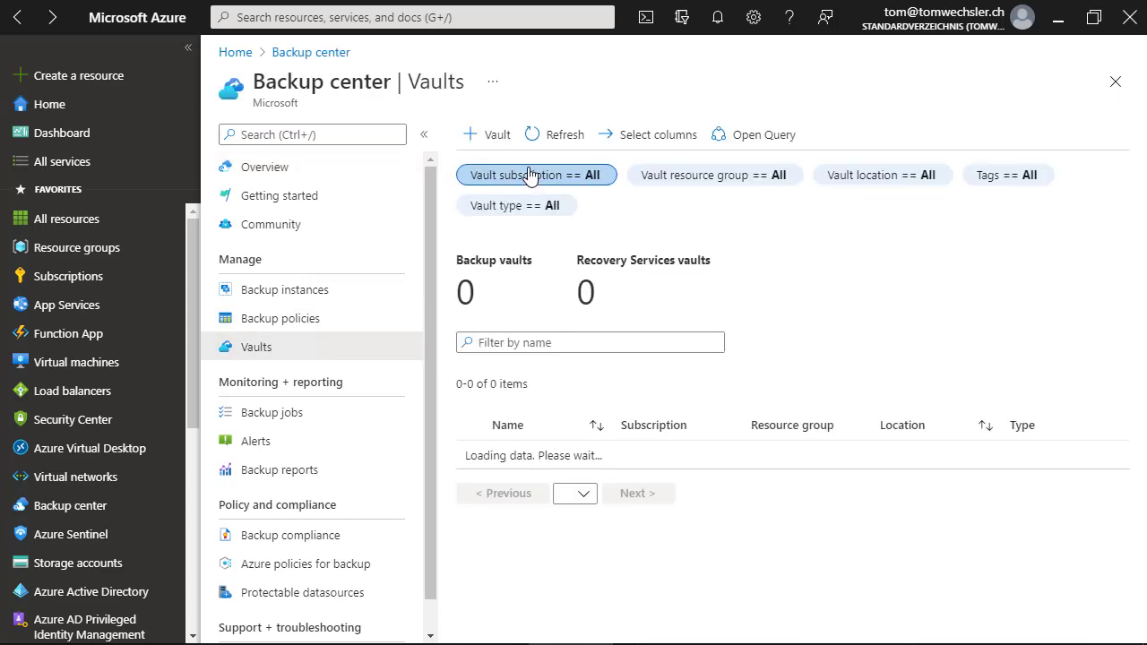
{"action": "left_click", "coordinate": [498, 142]}
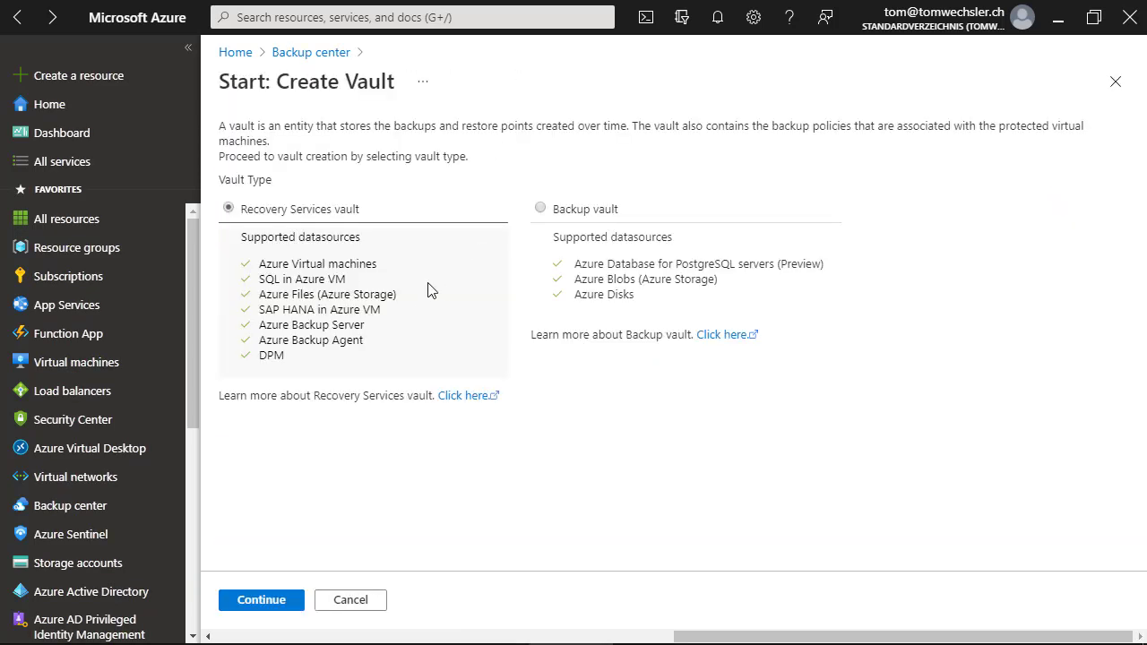
{"action": "left_click", "coordinate": [320, 59]}
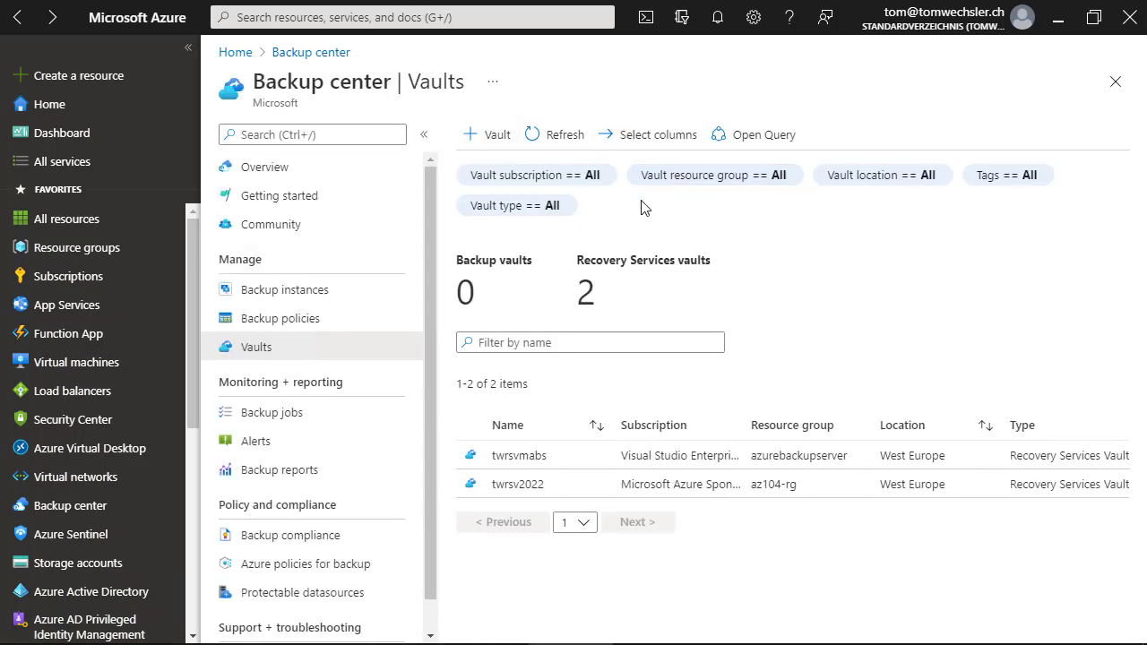